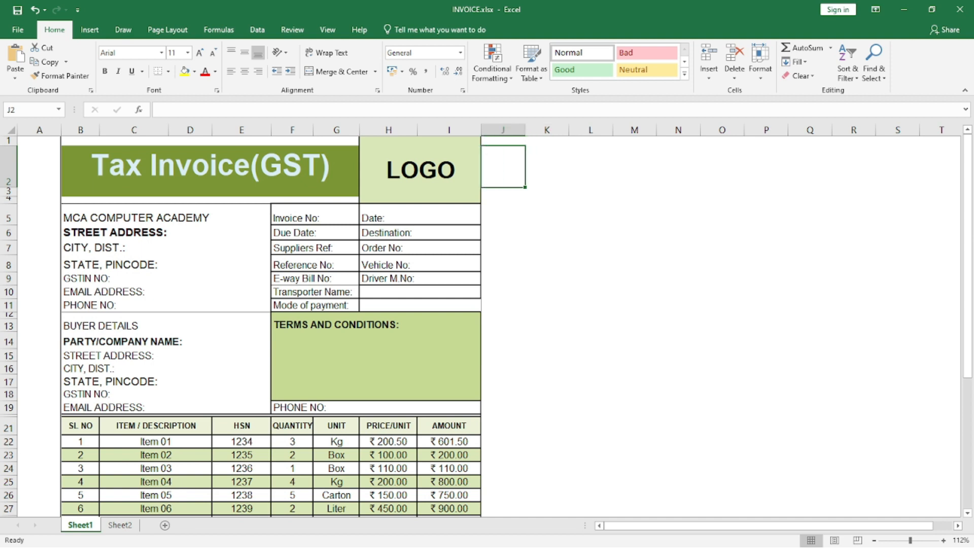
Review the seller block of the invoice, from the company name and address lines to GSTIN, email and phone number.
left_click(590, 233)
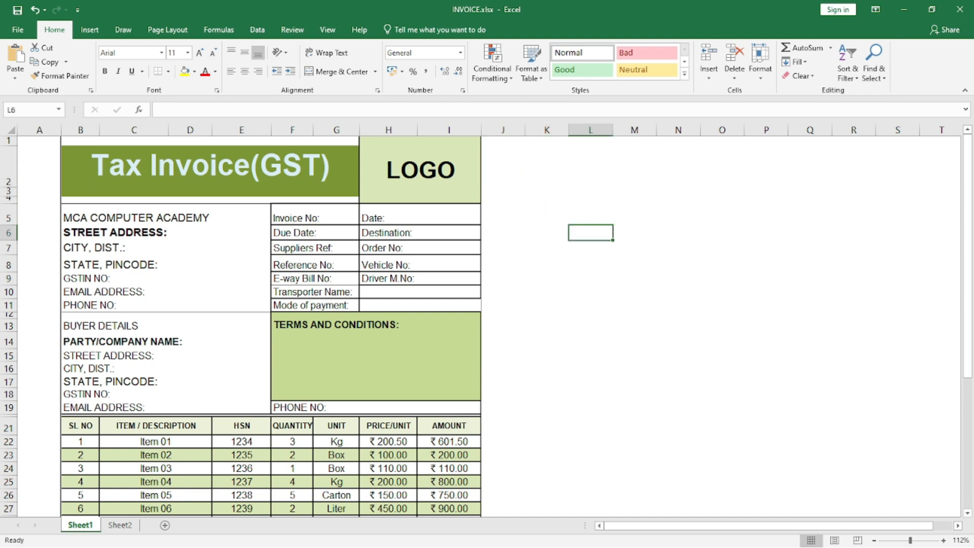
left_click(504, 167)
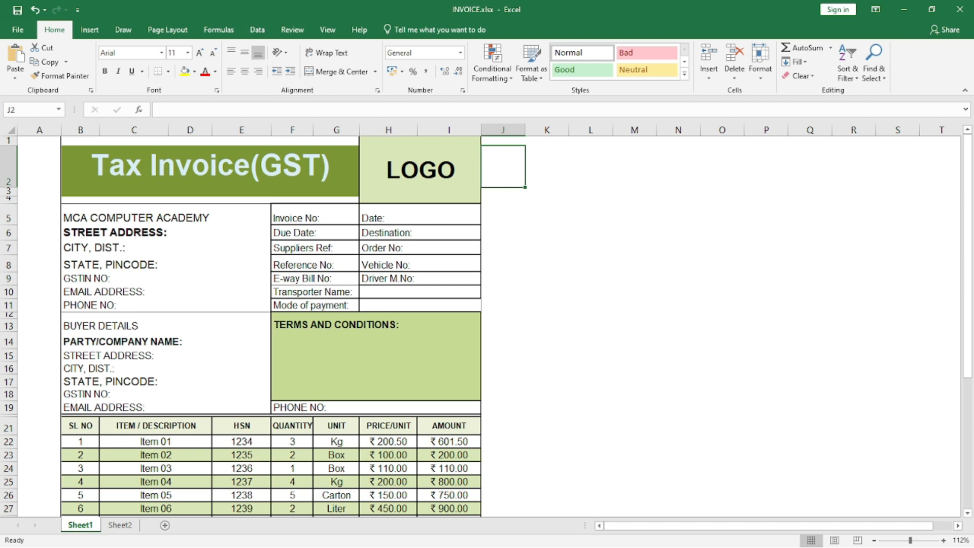
left_click(166, 215)
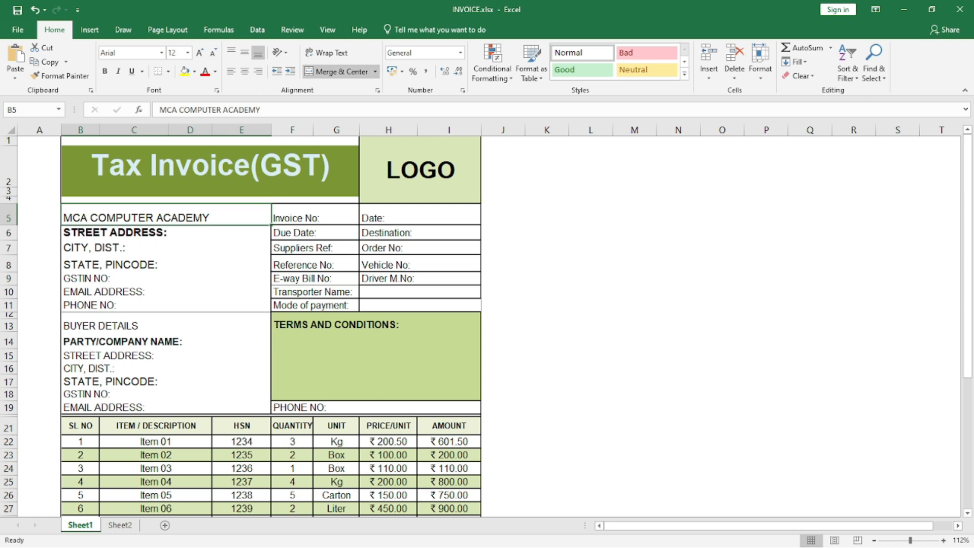
key("Down")
key("Up")
key("F2")
key("shift+Home")
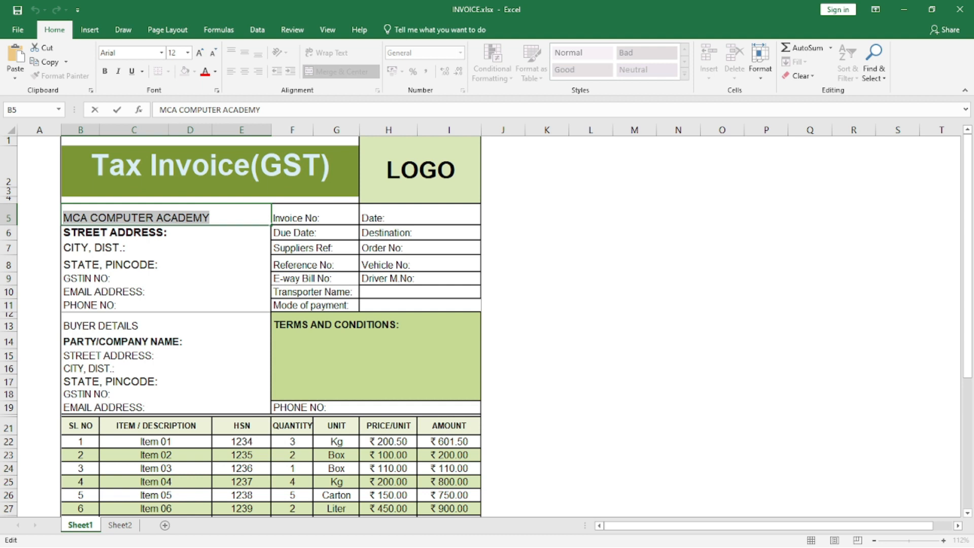
left_click(166, 248)
left_click(167, 216)
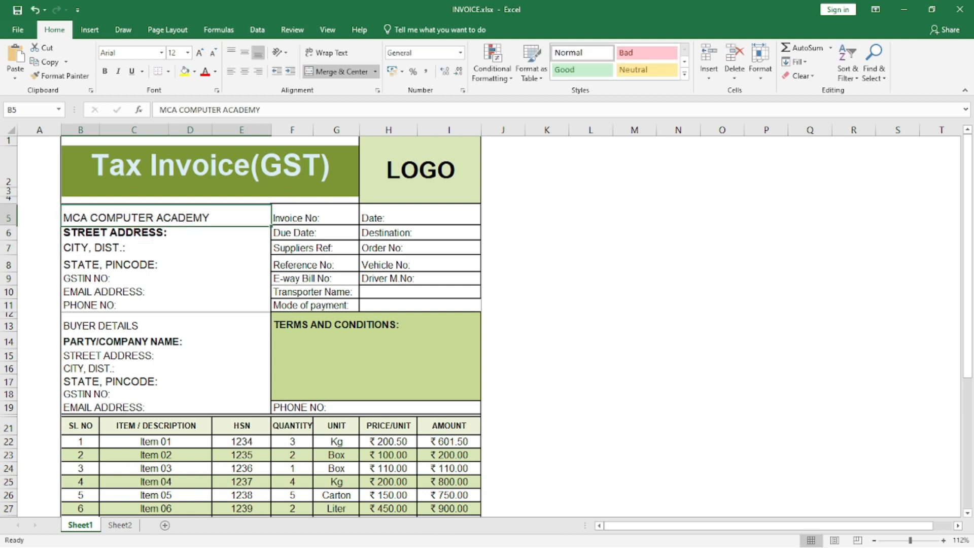
left_click(166, 233)
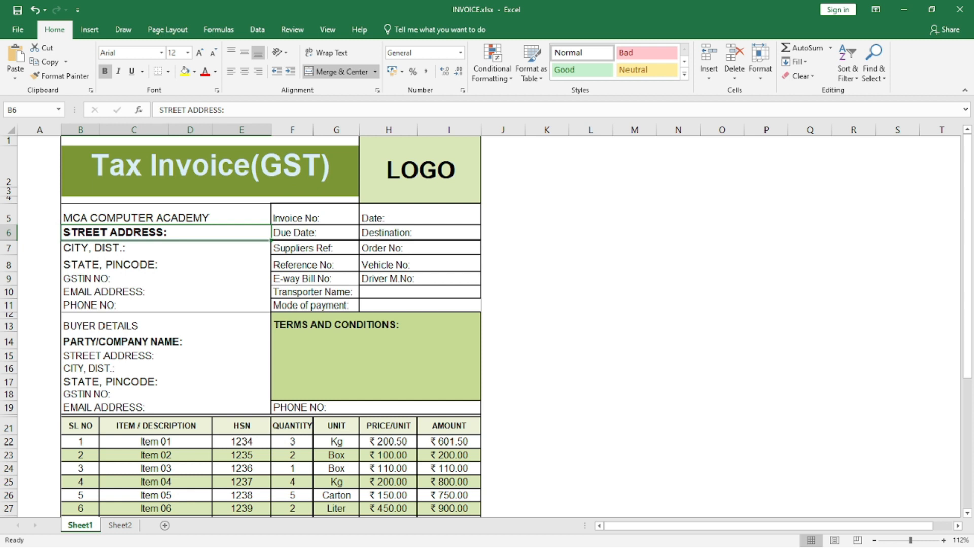
left_click(166, 248)
left_click(165, 263)
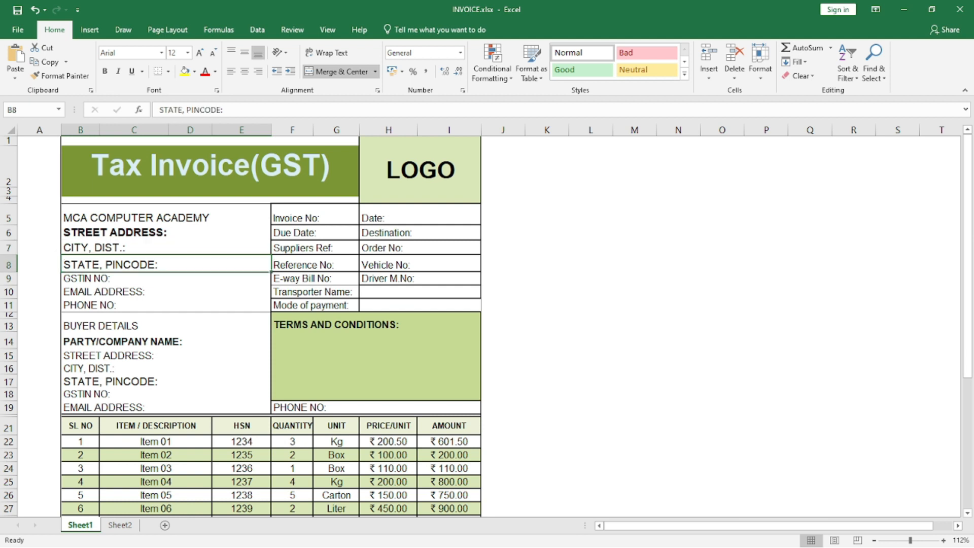
left_click(166, 278)
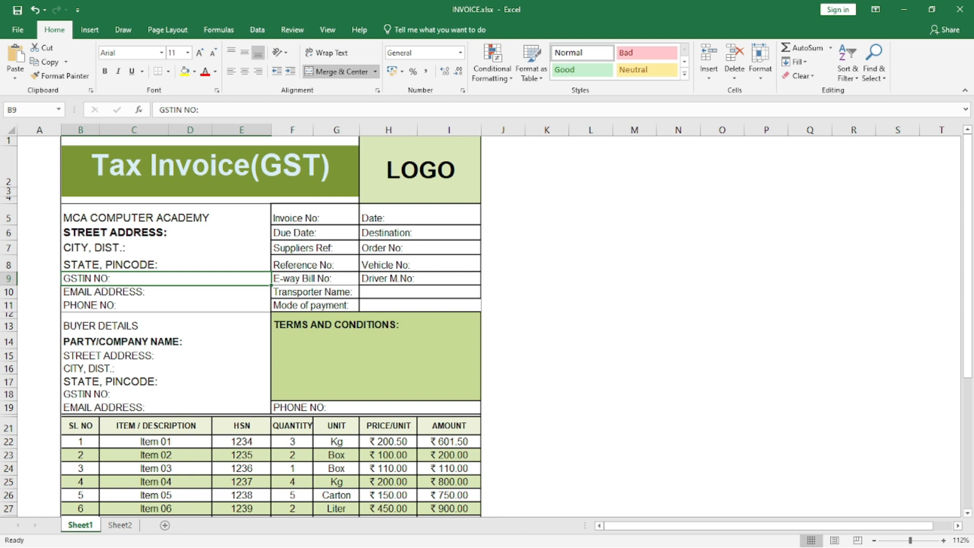
key("Down")
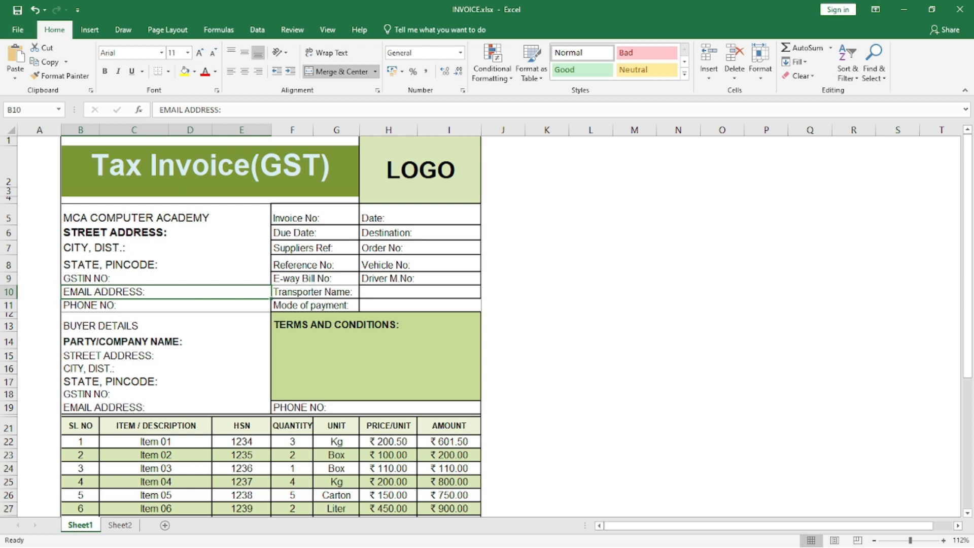
key("Down")
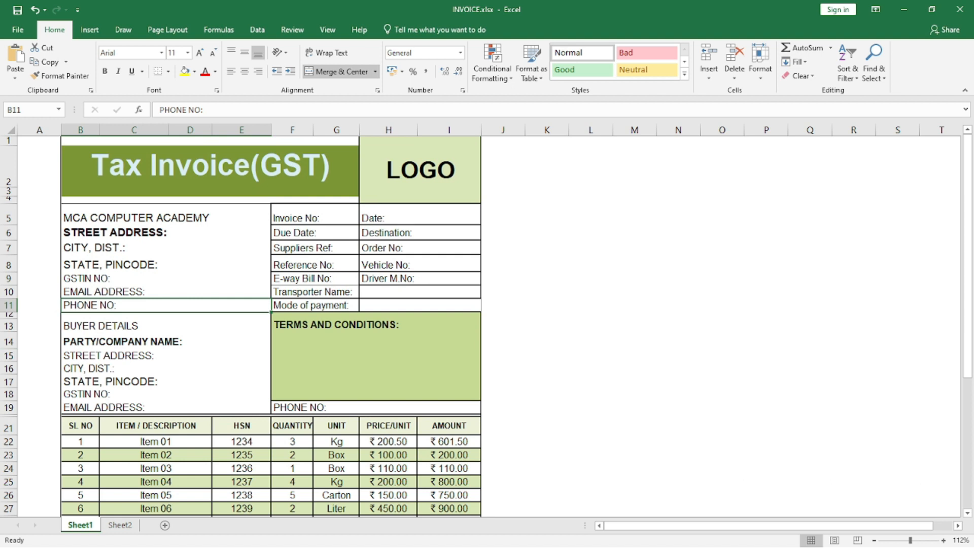
Widen column G slightly to give the invoice number and due date fields more room.
left_click(315, 215)
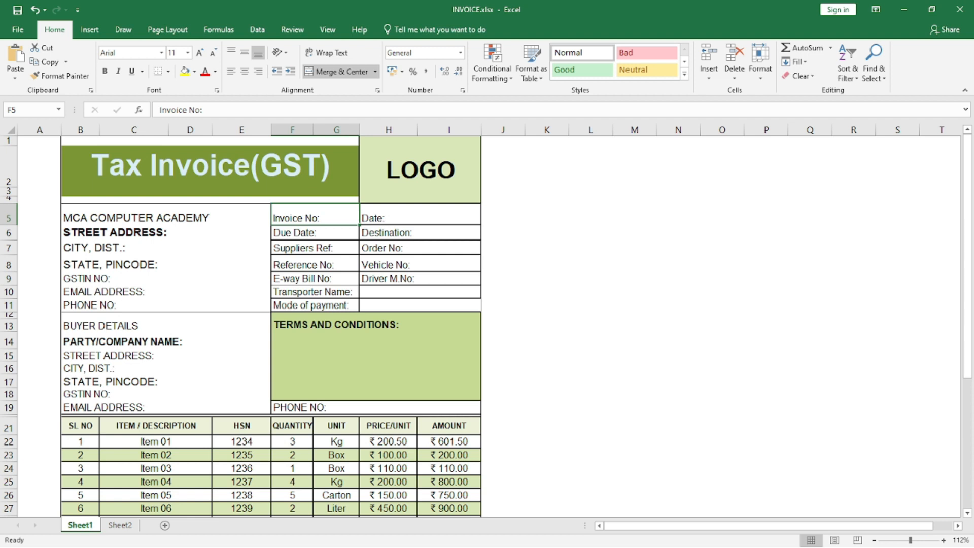
left_click(315, 233)
left_click_drag(359, 130, 371, 130)
Review the remaining invoice detail fields, including supplier and reference numbers, e-way bill, transporter, date, order, vehicle, driver and payment mode.
left_click(320, 248)
left_click(320, 263)
left_click(320, 279)
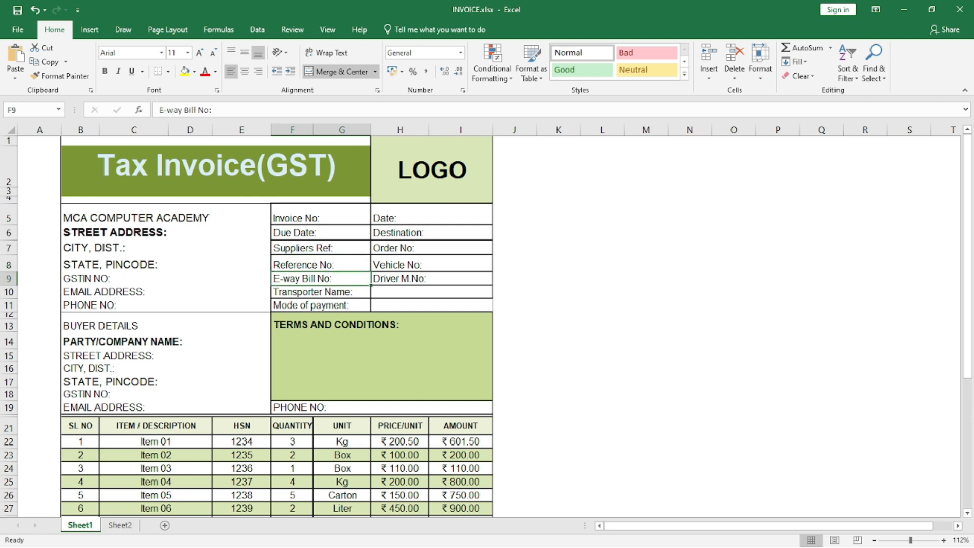
left_click(321, 292)
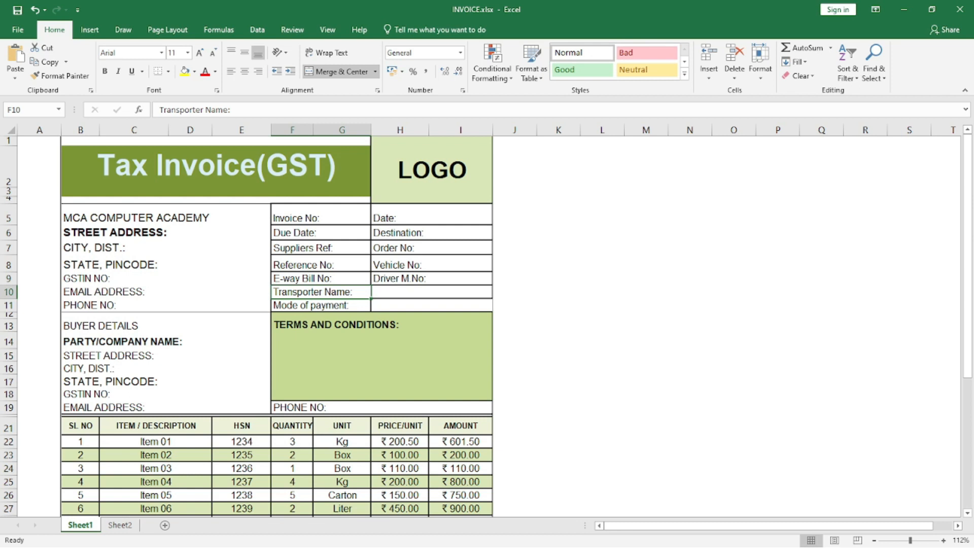
left_click(431, 215)
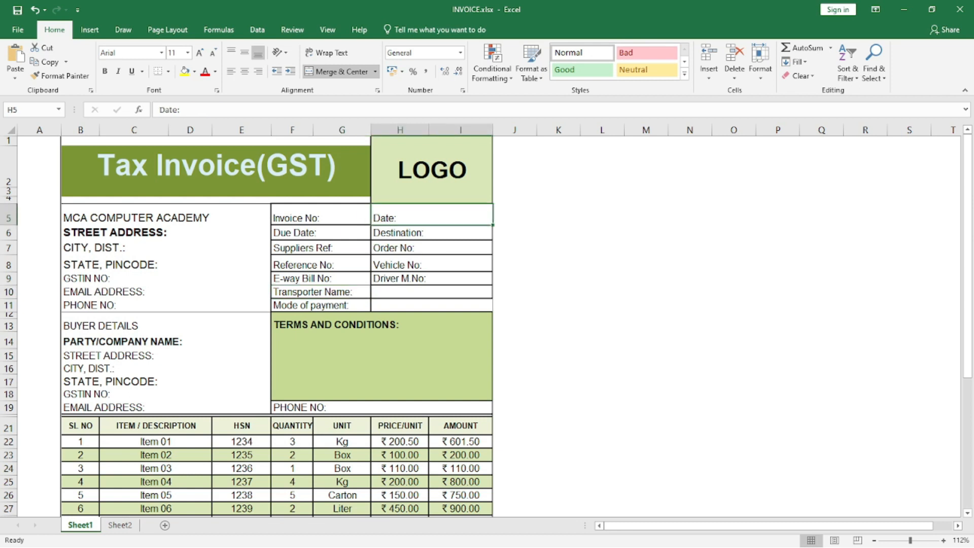
left_click(432, 247)
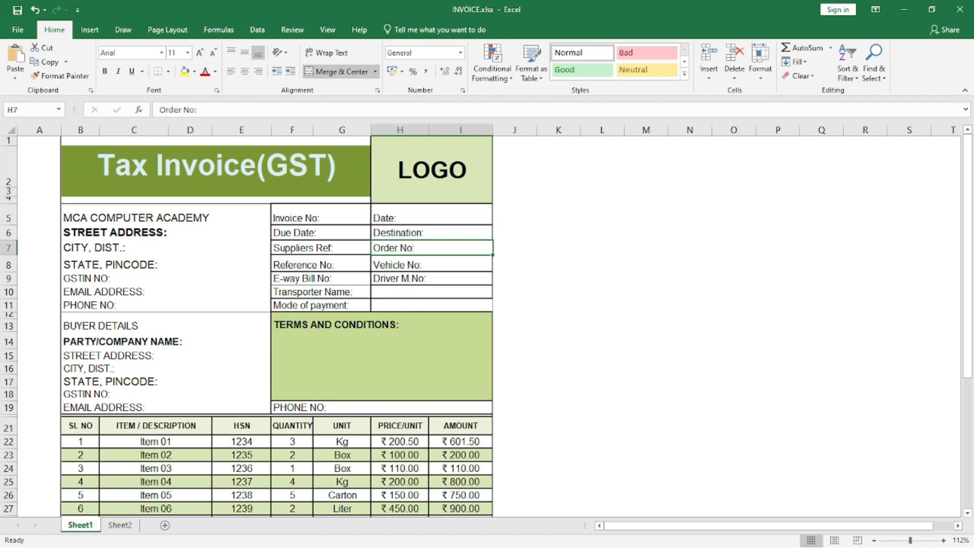
left_click(431, 264)
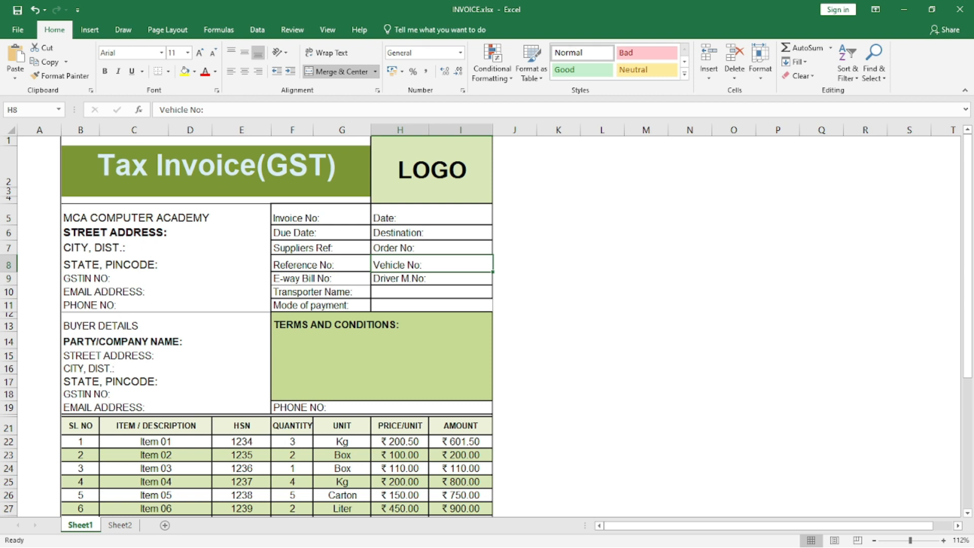
left_click(431, 278)
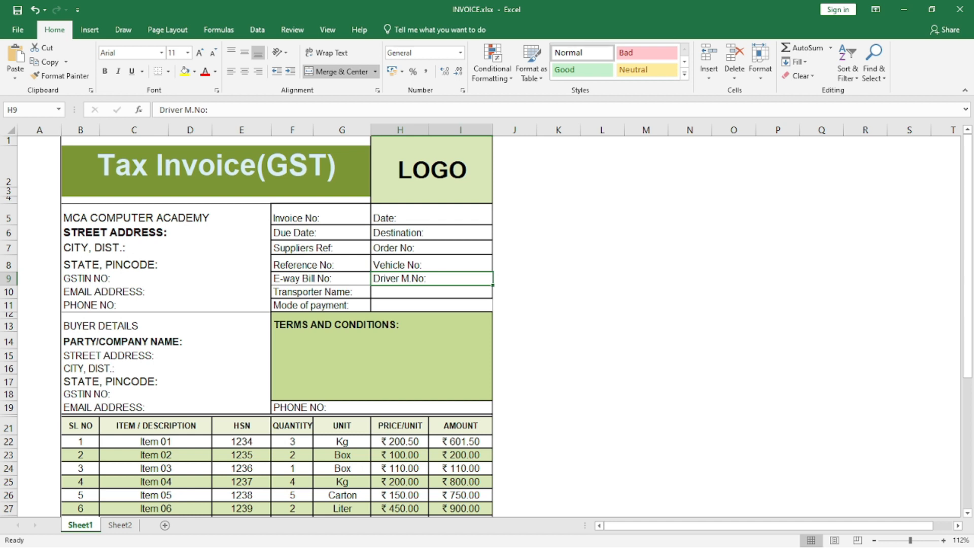
left_click(399, 305)
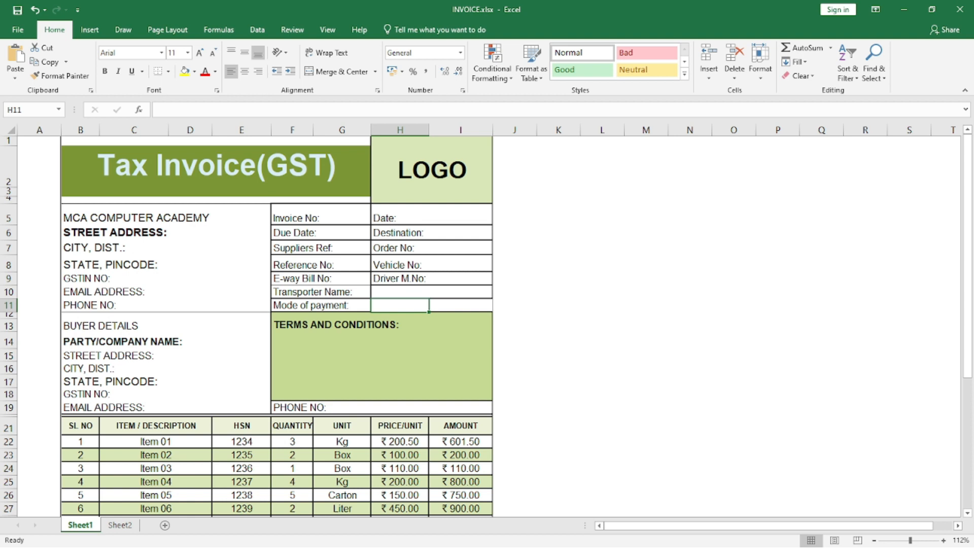
Review the buyer details block, from the party or company name and address to GSTIN, email and phone number.
left_click(166, 341)
left_click(166, 323)
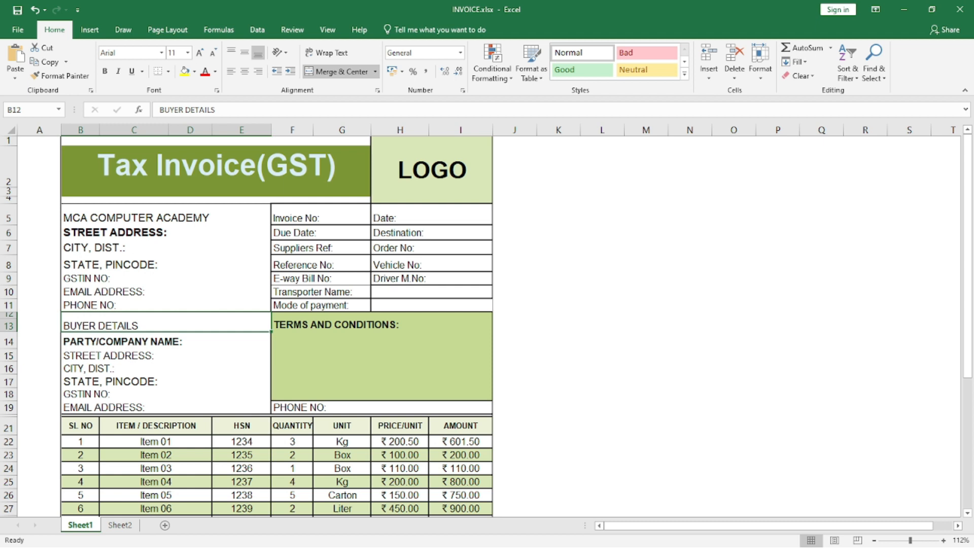
left_click(166, 341)
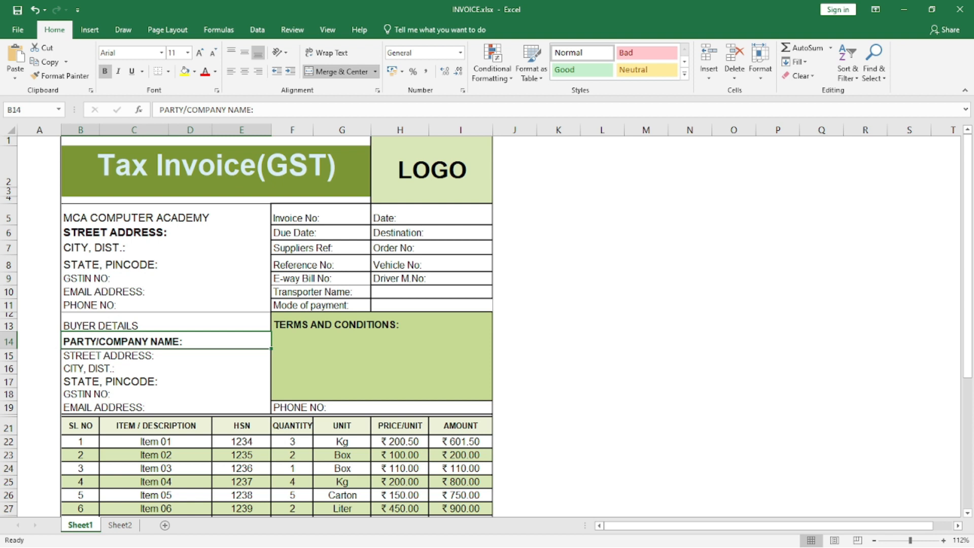
left_click(166, 355)
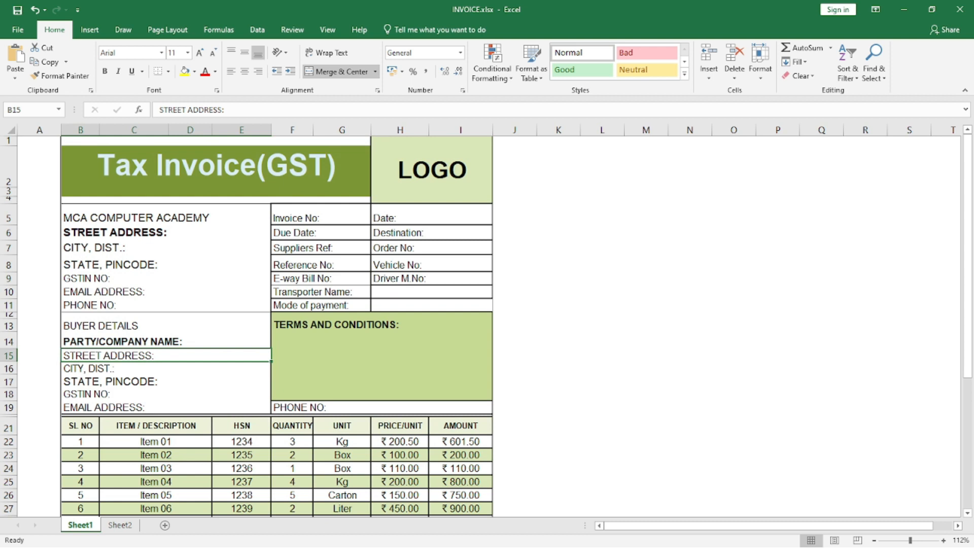
left_click(190, 395)
left_click(182, 407)
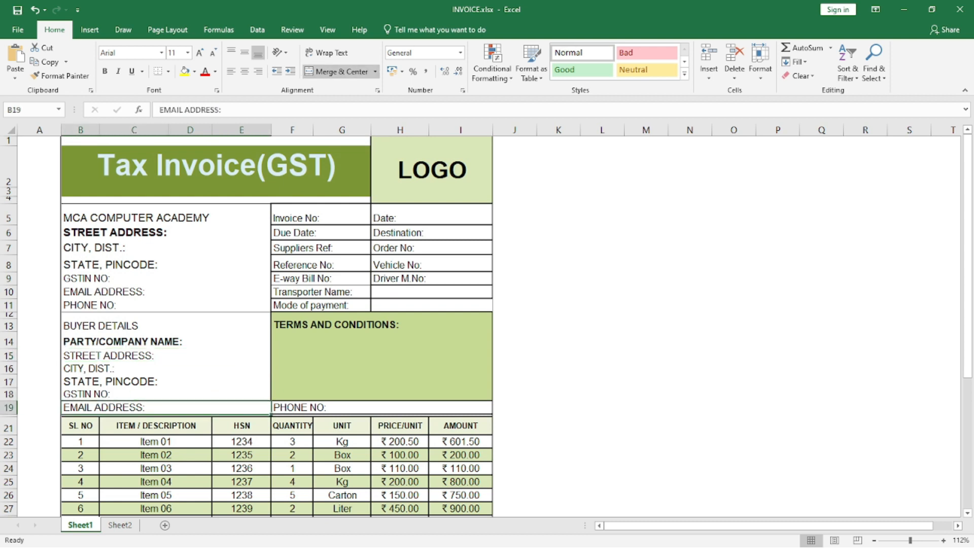
left_click(382, 407)
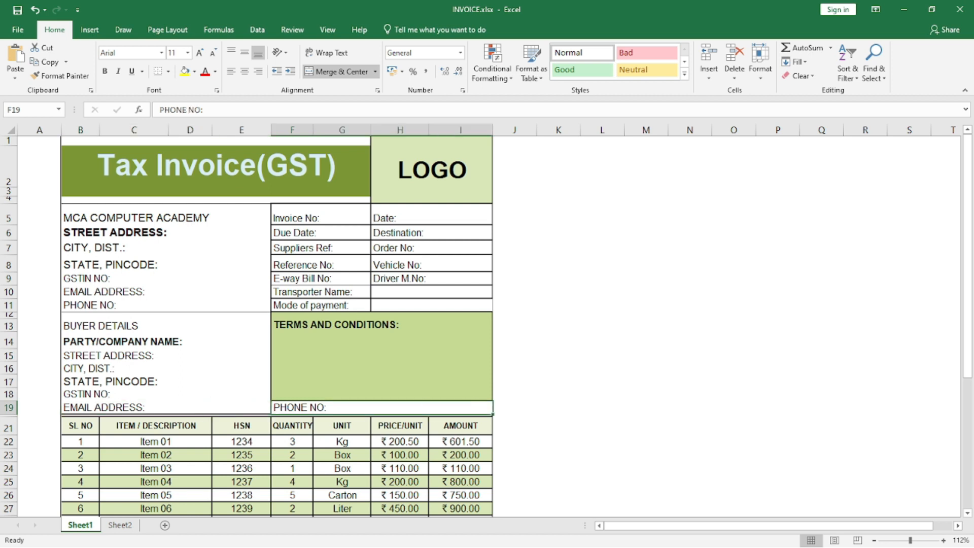
scroll(487, 325, "down", 3)
scroll(278, 326, "up", 2)
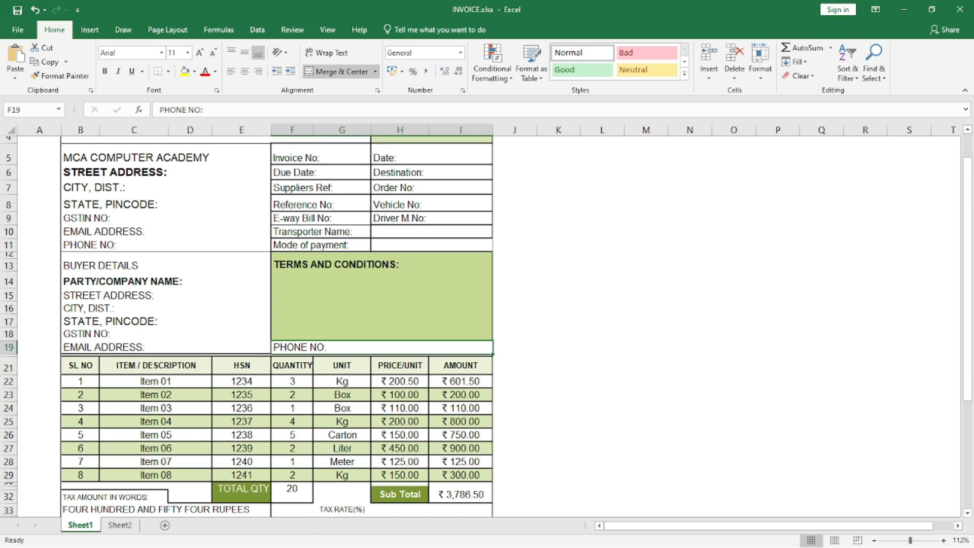
Clear the serial numbers of all eight items in the SL NO column, B22:B29.
left_click(80, 365)
left_click(80, 381)
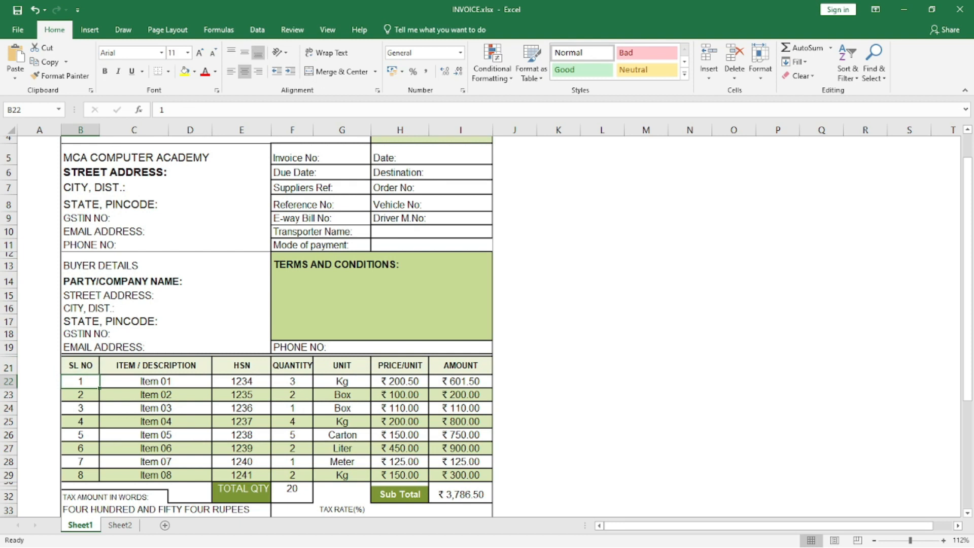
key("shift+Down")
key("shift+Down")
key("shift+Down")
key("shift+Down")
key("shift+Down")
key("shift+Down")
key("shift+Down")
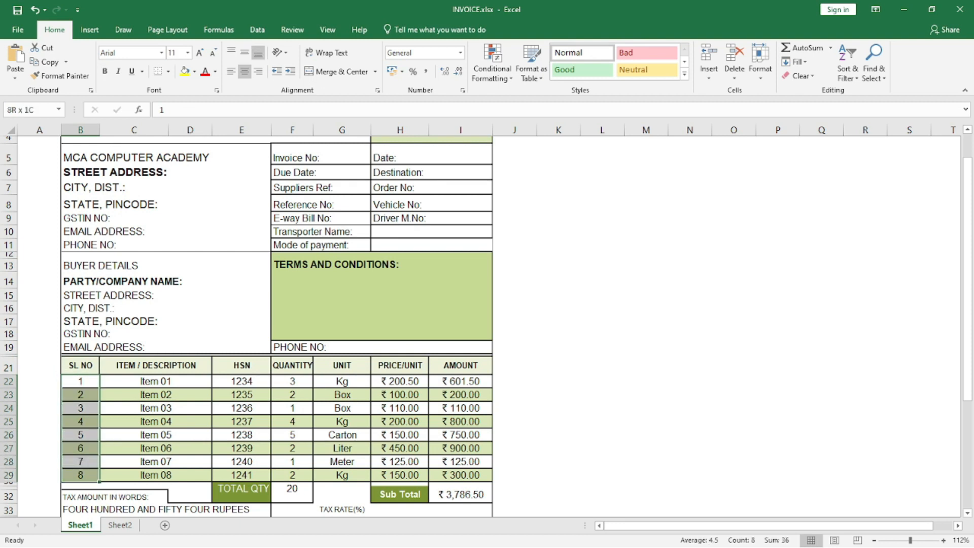
key("Delete")
Enter the serial numbers 1 and 2 in cells B22 and B23.
left_click(81, 382)
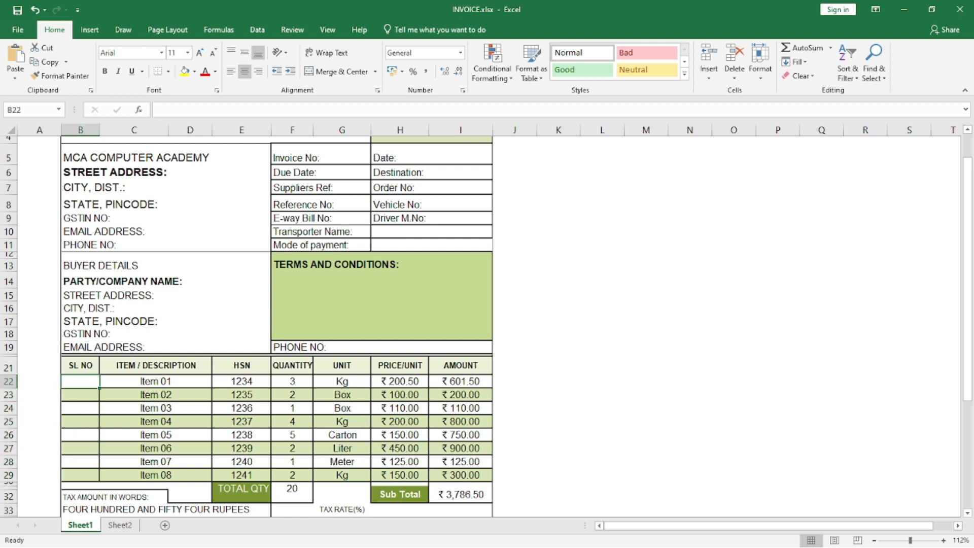
type("1")
key("Return")
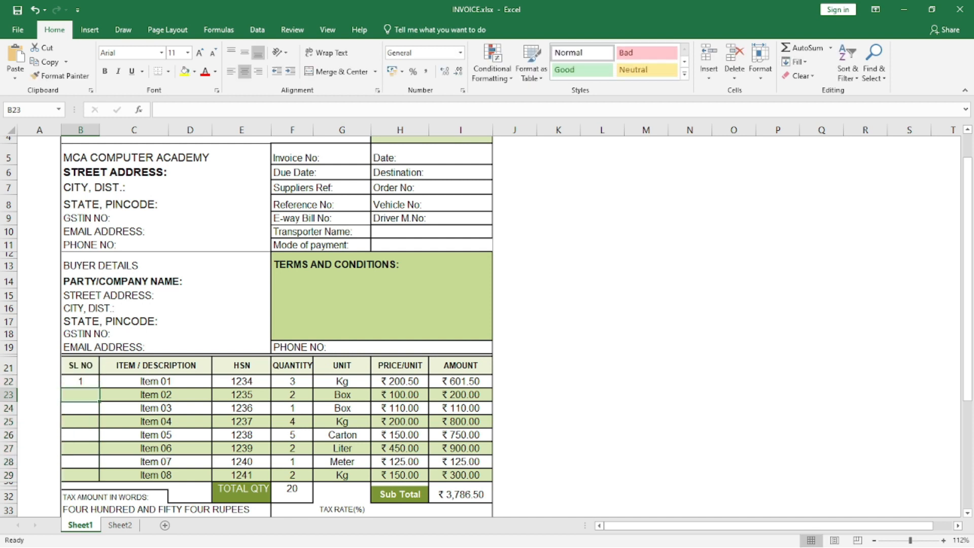
type("2")
key("Return")
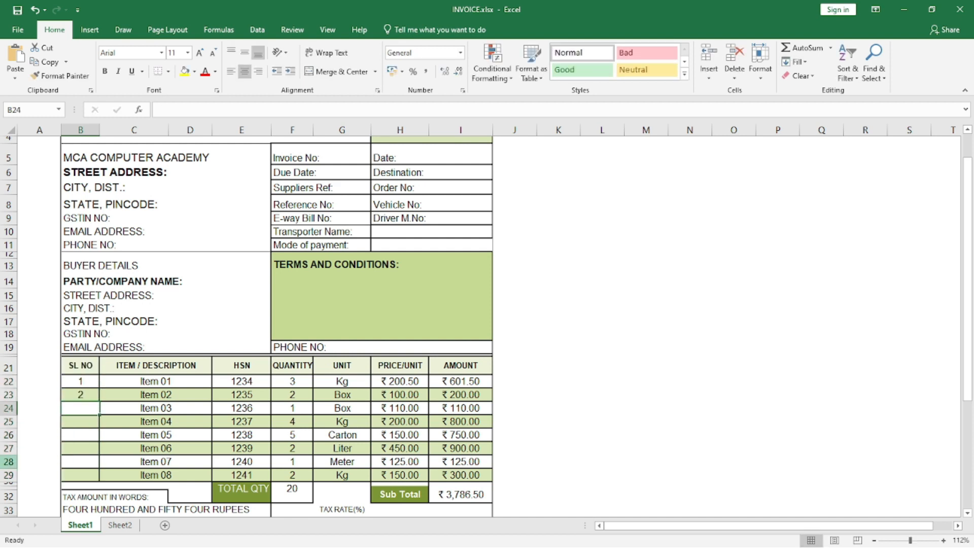
Extend the serial-number series from B22:B23 down to B29 with AutoFill.
left_click_drag(80, 381, 86, 479)
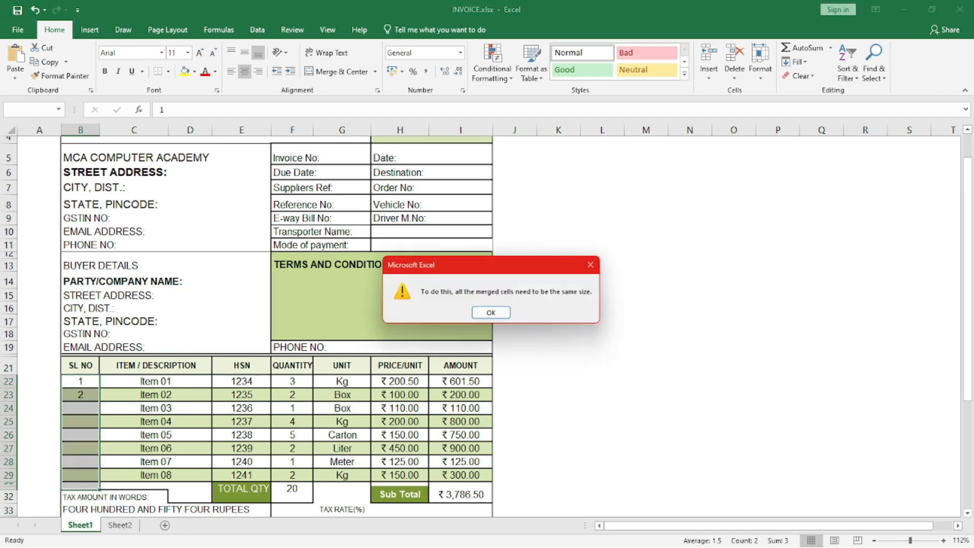
key("Return")
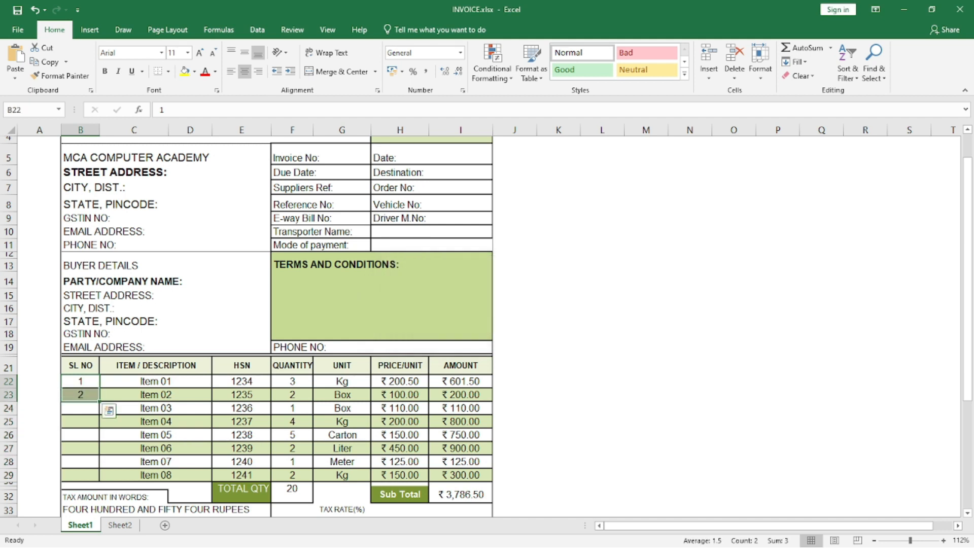
left_click_drag(99, 401, 104, 479)
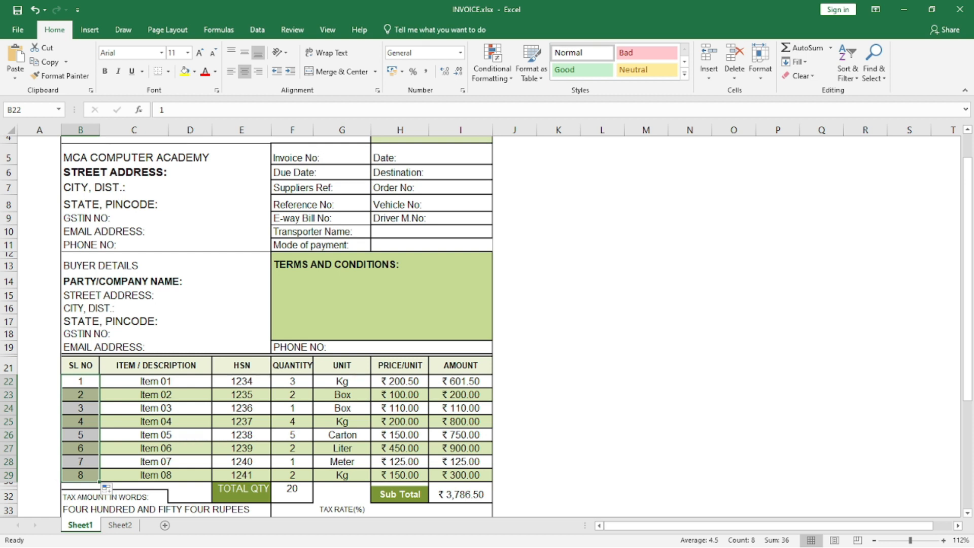
Review the item description column and the units used for the items in the UNIT column.
left_click(155, 382)
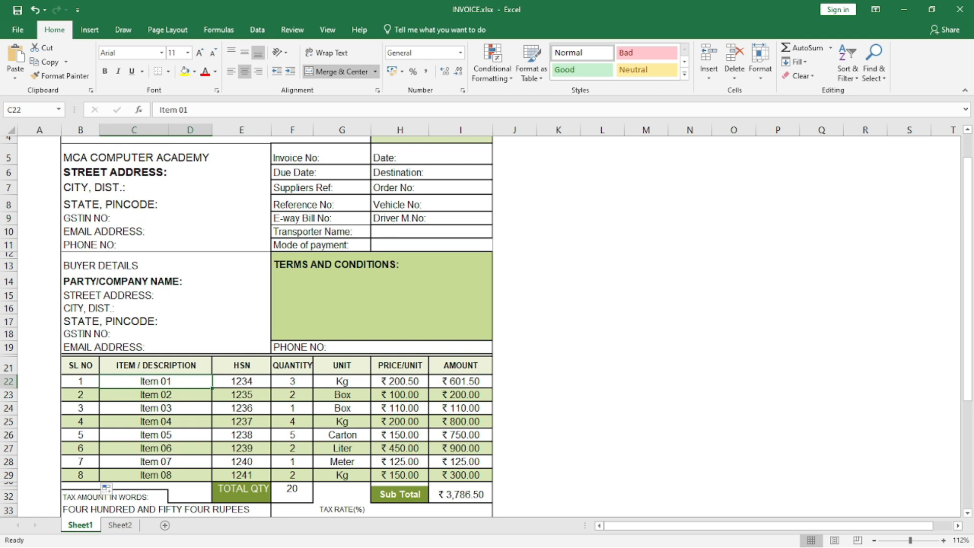
left_click(155, 365)
left_click(156, 381)
left_click(342, 381)
left_click(342, 395)
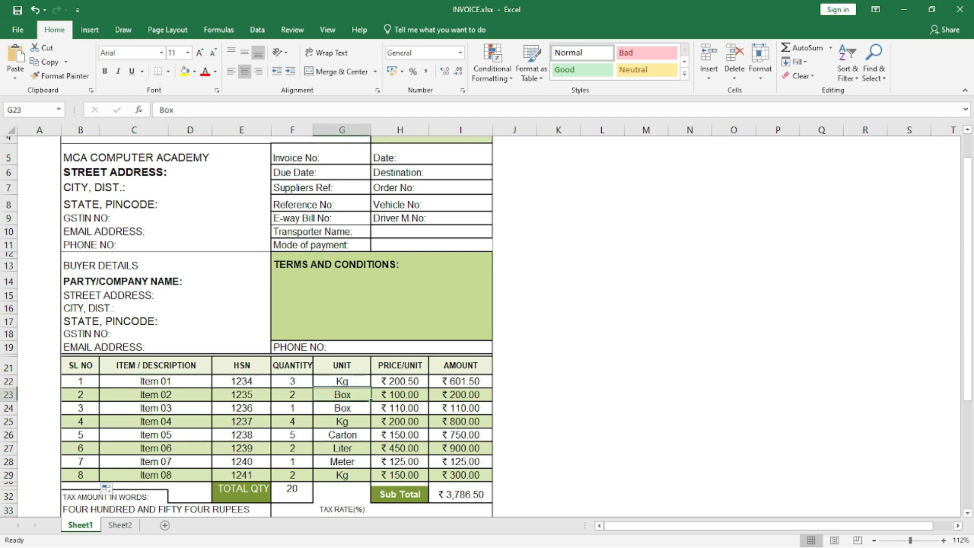
left_click(342, 435)
left_click(342, 448)
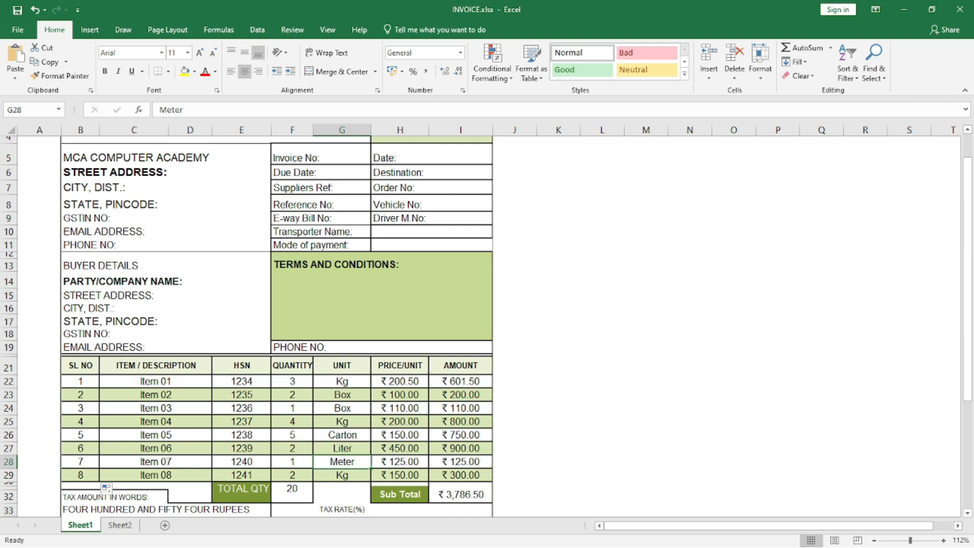
Change the unit of Item 03 in cell G24 to PCS.
left_click(342, 408)
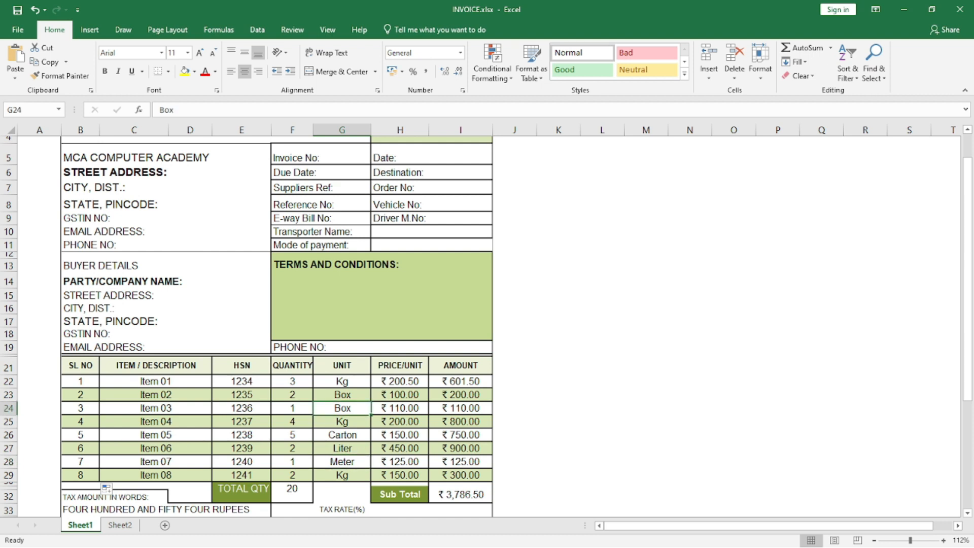
type("PCS")
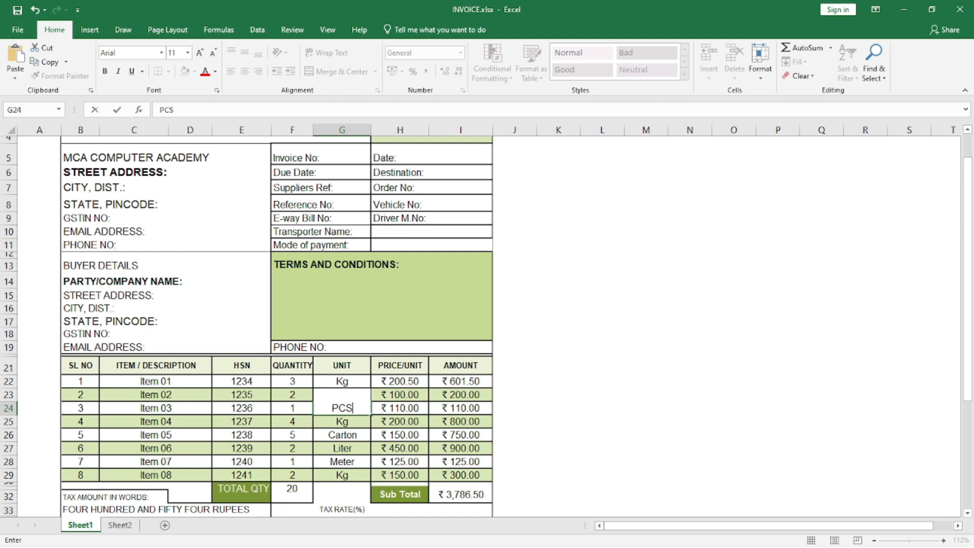
key("Return")
key("Up")
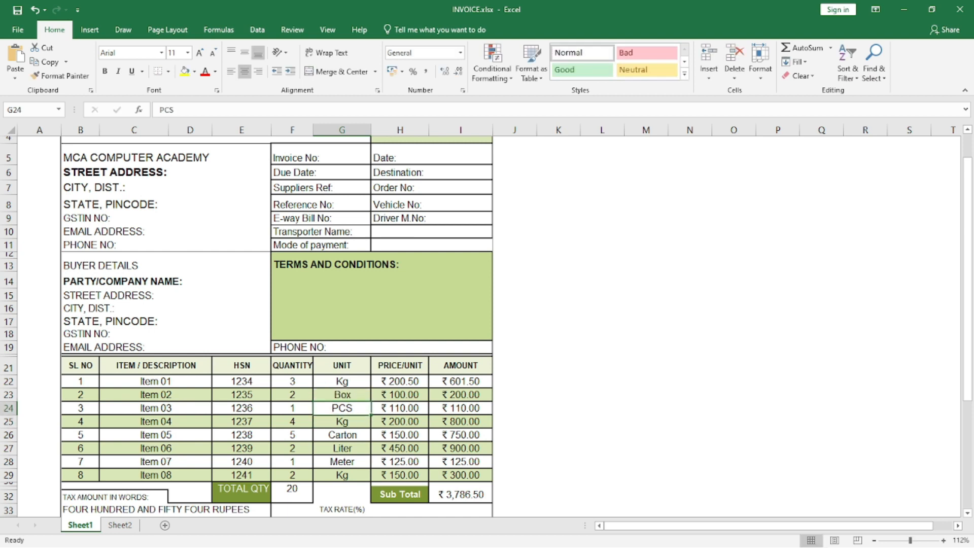
Examine the HSN and QUANTITY headings and the first item's entries across row 22.
key("Left")
key("Left")
key("Up")
key("Up")
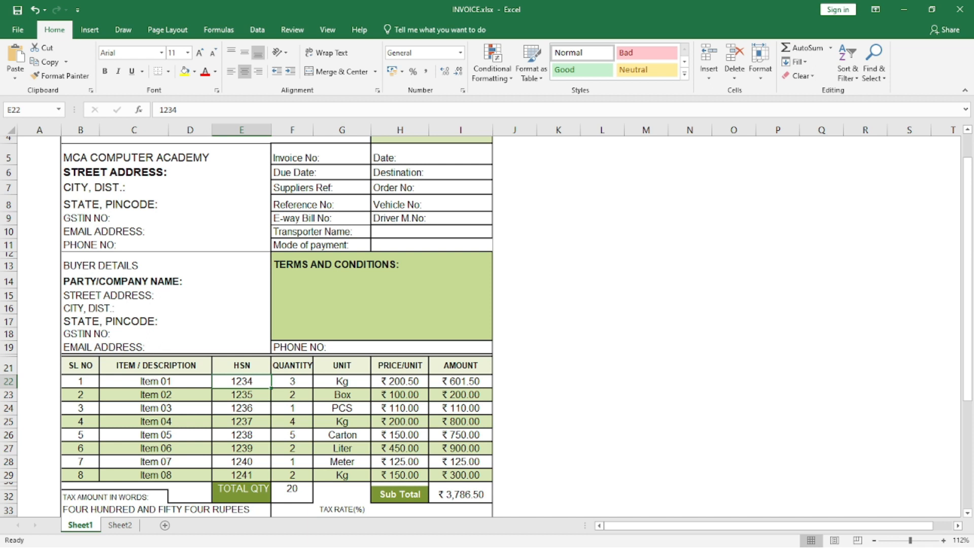
key("Up")
key("Down")
key("Up")
key("Right")
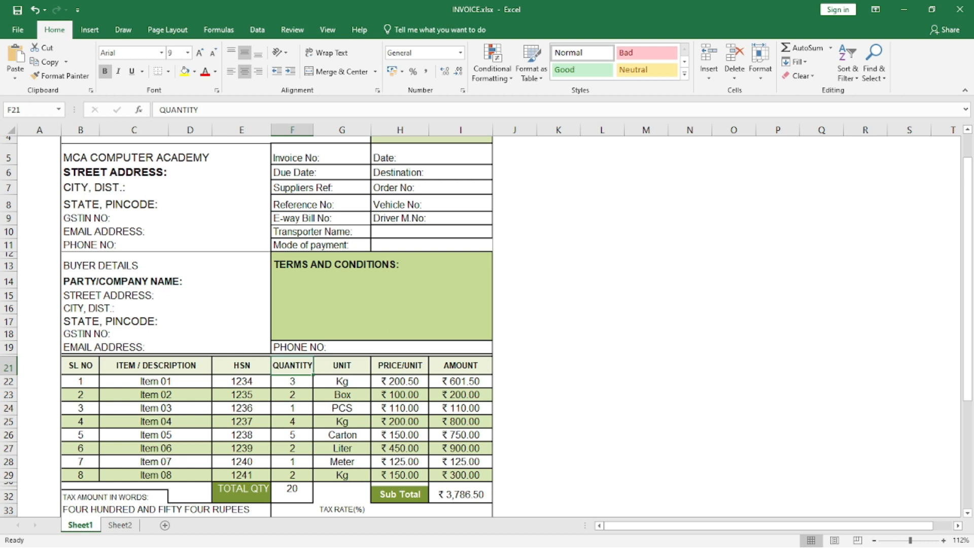
key("Left")
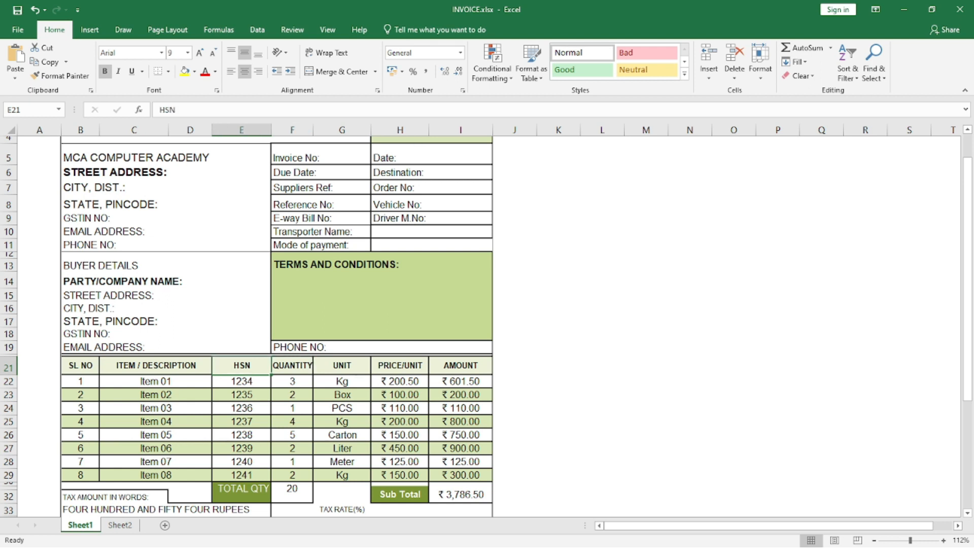
key("Down")
key("Right")
key("Right")
key("Right")
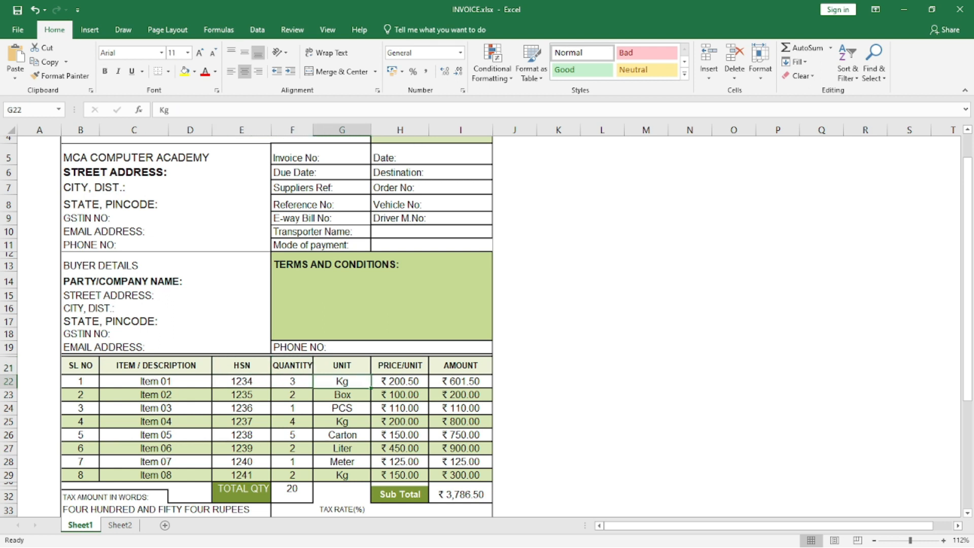
key("Left")
key("Left")
key("Left")
key("Left")
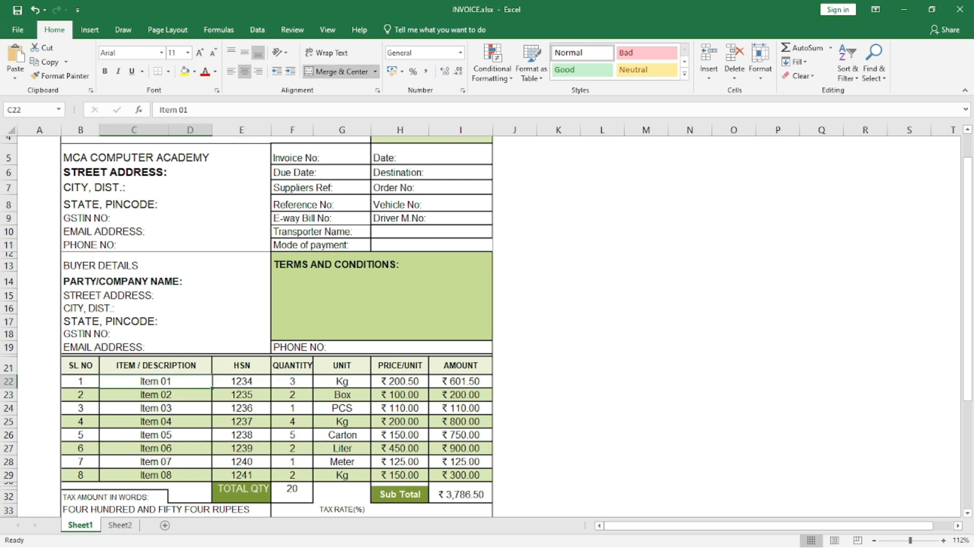
Review the serial numbers, item descriptions and HSN codes of all eight items in rows 22 to 29.
key("Left")
key("shift+Down")
key("shift+Down")
key("shift+Down")
key("shift+Down")
key("shift+Down")
key("shift+Down")
key("shift+Down")
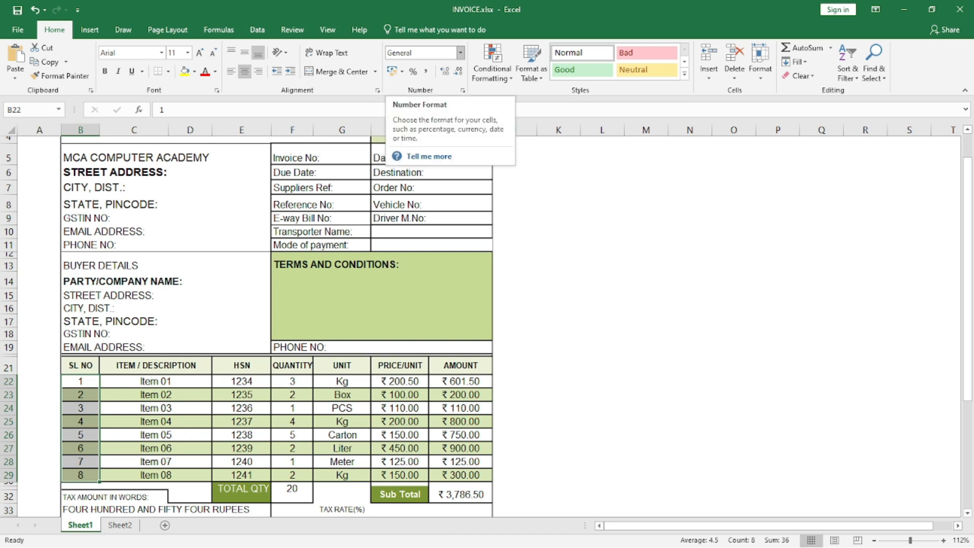
key("Right")
key("shift+Down")
key("shift+Down")
key("shift+Down")
key("shift+Down")
key("shift+Down")
key("shift+Down")
key("shift+Down")
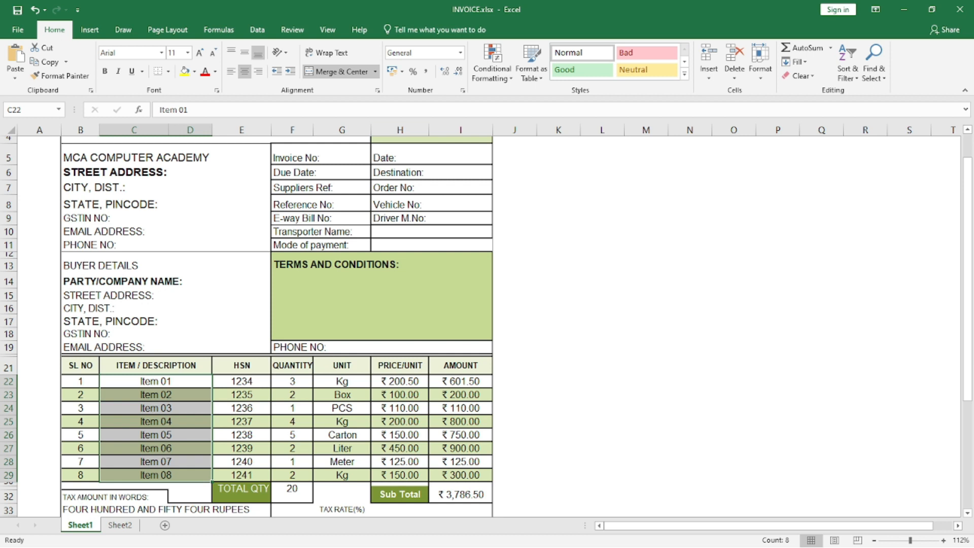
key("Right")
key("shift+Down")
key("shift+Down")
key("shift+Down")
key("shift+Down")
key("shift+Down")
key("shift+Down")
key("shift+Down")
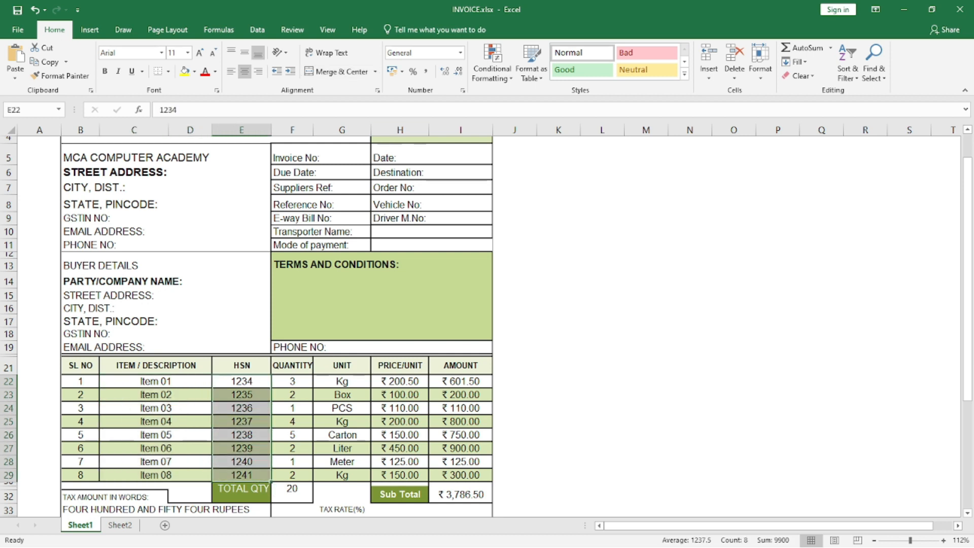
Review the QUANTITY and UNIT entries of all eight items and the first item's price per unit.
key("Right")
key("shift+Down")
key("shift+Down")
key("shift+Down")
key("shift+Down")
key("shift+Down")
key("shift+Down")
key("shift+Down")
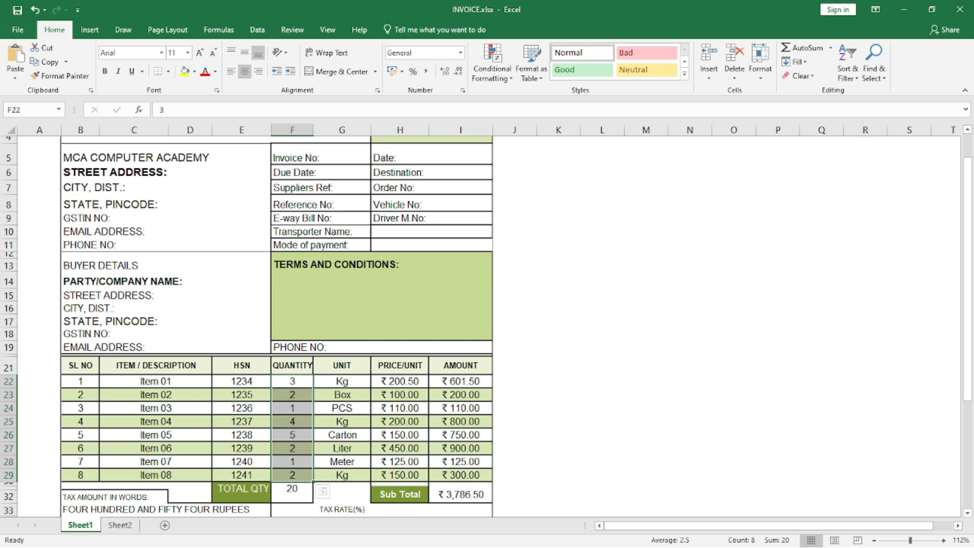
key("Right")
key("shift+Down")
key("shift+Down")
key("shift+Down")
key("shift+Down")
key("shift+Down")
key("shift+Down")
key("shift+Down")
key("shift+Down")
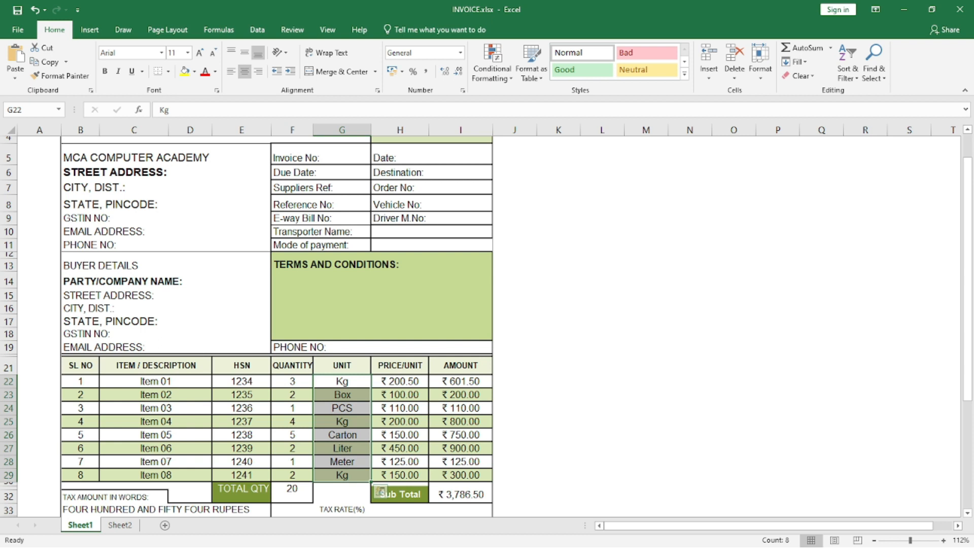
key("Right")
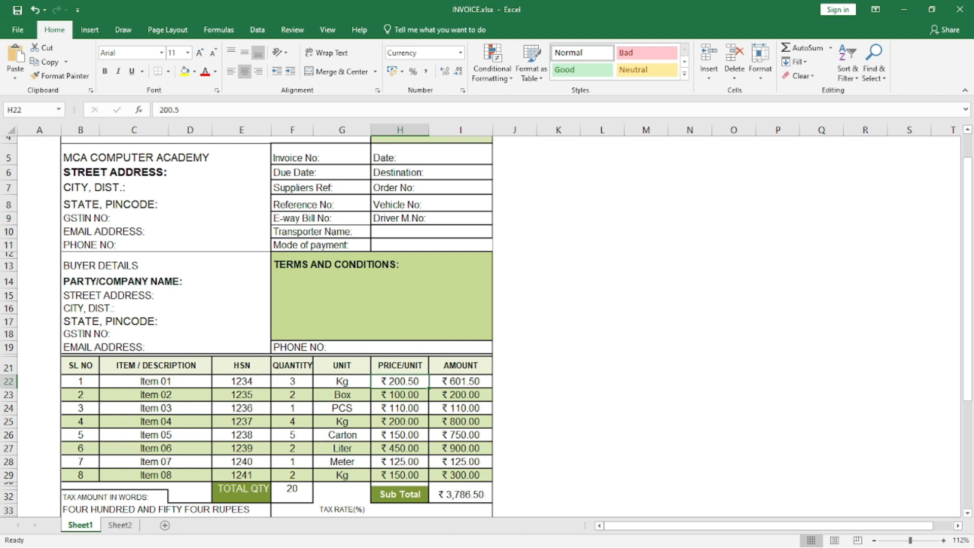
Replace the first item's amount in cell I22 with the quantity-times-price formula =F22*H22.
left_click(461, 382)
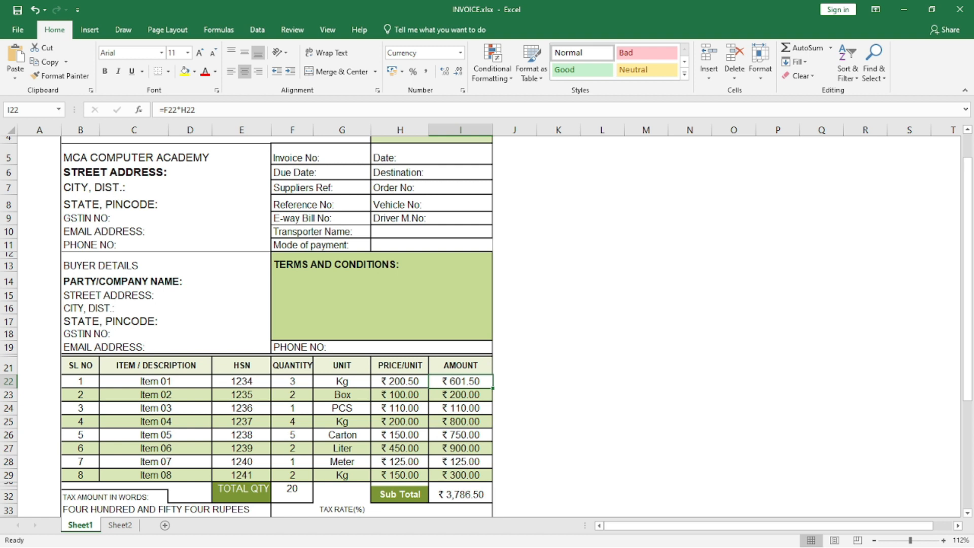
key("Delete")
type("=")
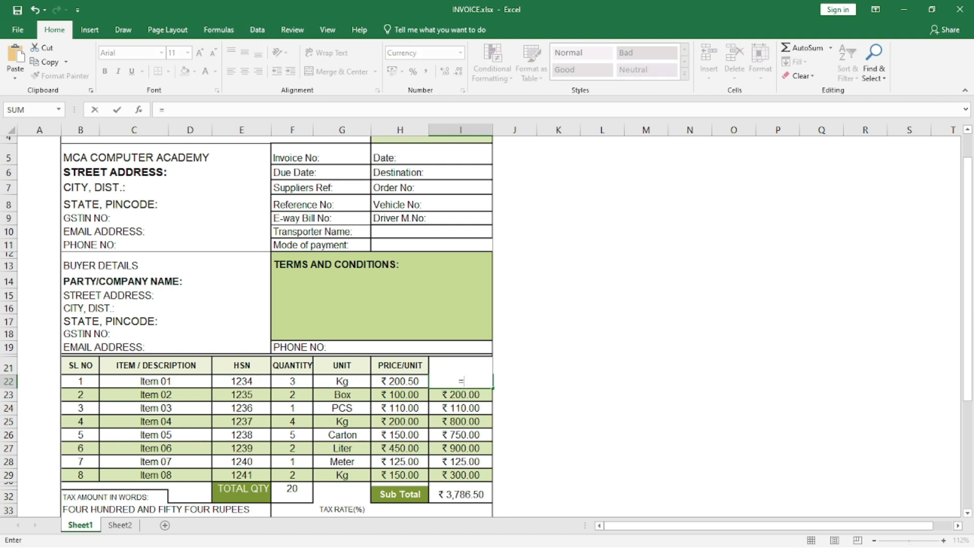
left_click(292, 382)
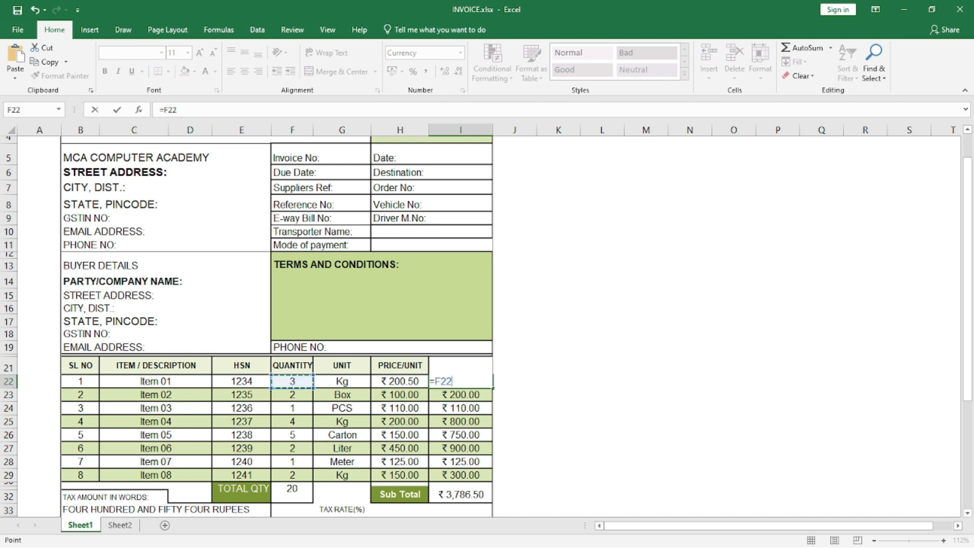
type("*")
left_click(400, 381)
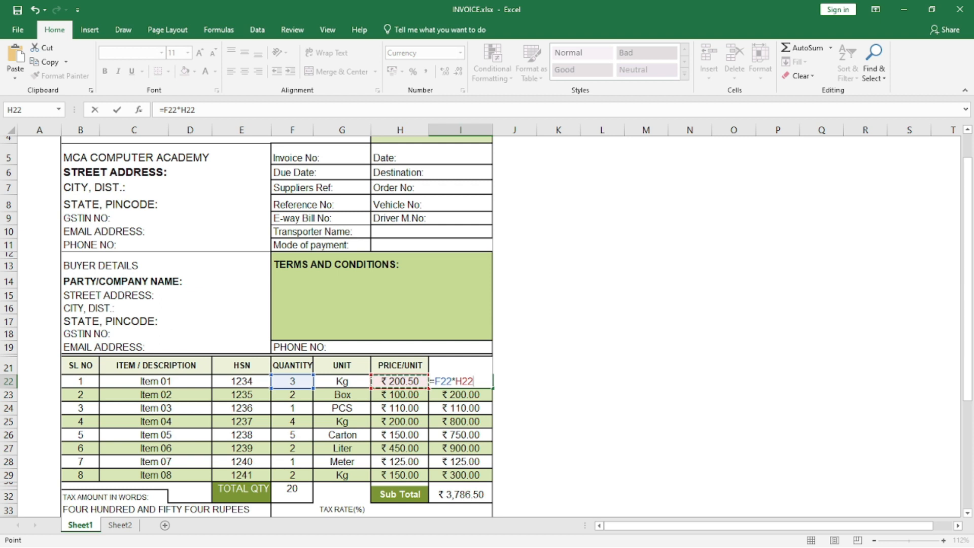
key("Return")
Copy the amount formula from I22 down to I29 with AutoFill.
left_click(460, 381)
left_click_drag(492, 388, 493, 478)
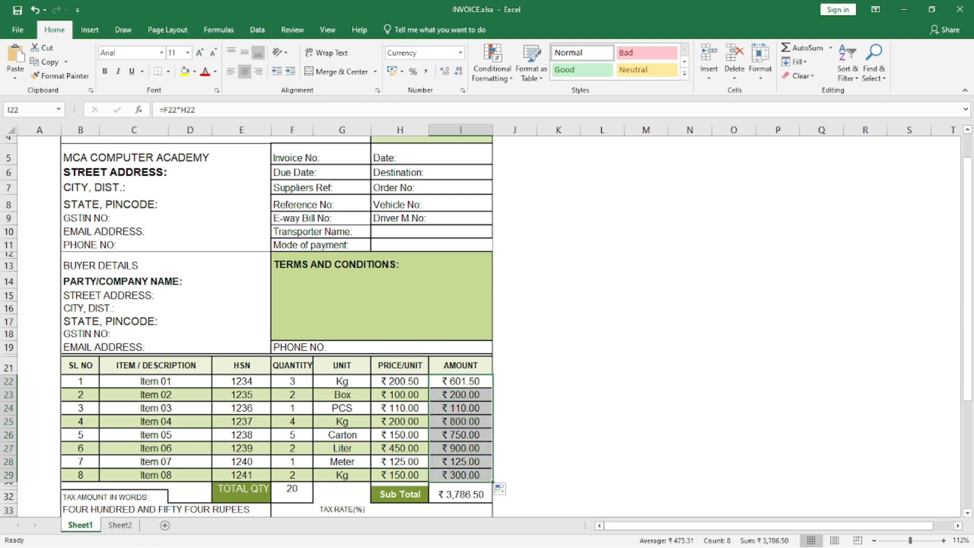
left_click(515, 435)
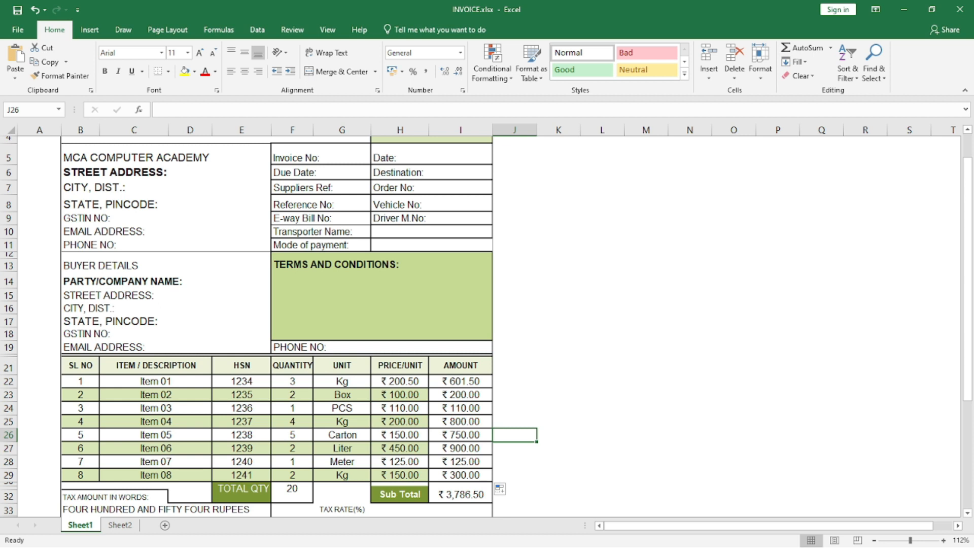
Re-enter the TOTAL QTY formula in cell F30 as =SUM(F22:F29), covering all eight item quantities.
left_click(292, 493)
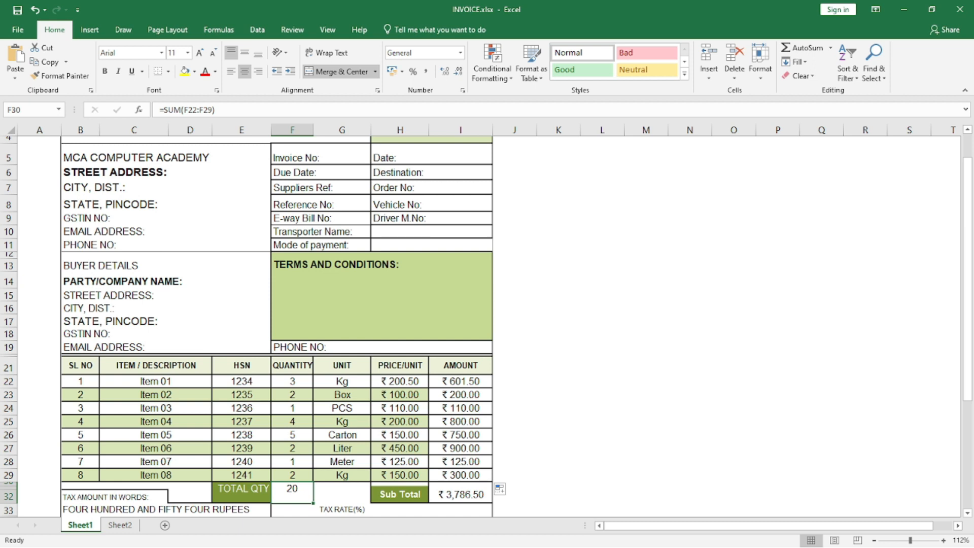
left_click(292, 382)
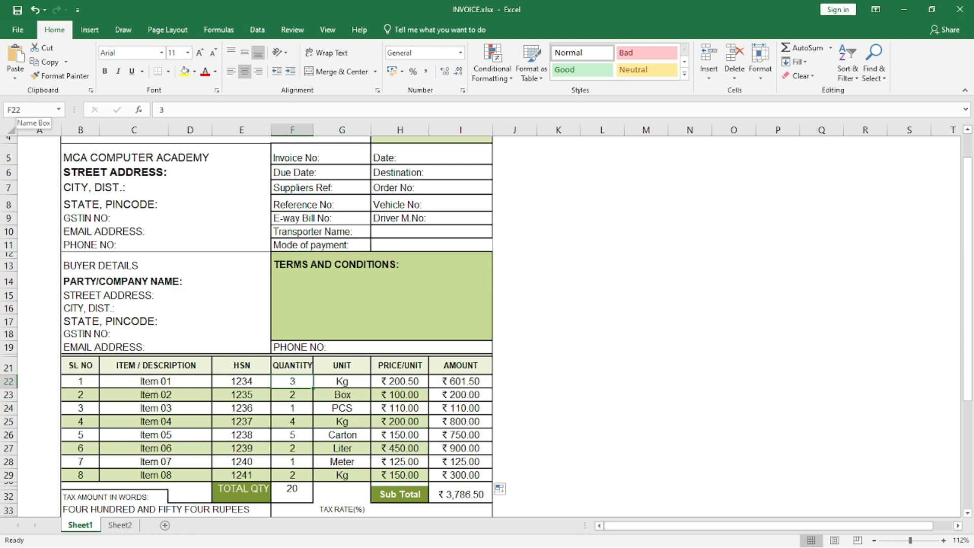
left_click(292, 475)
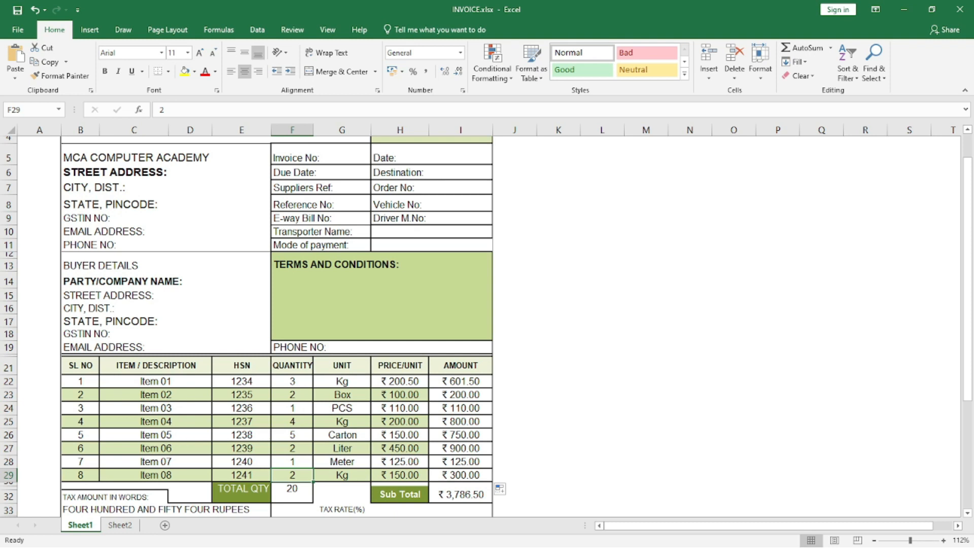
left_click(292, 492)
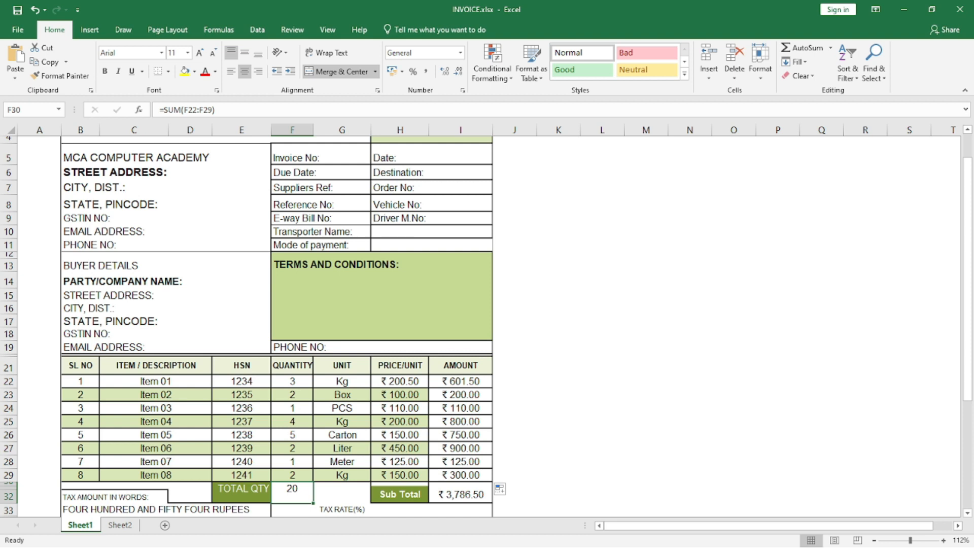
type("=SUM")
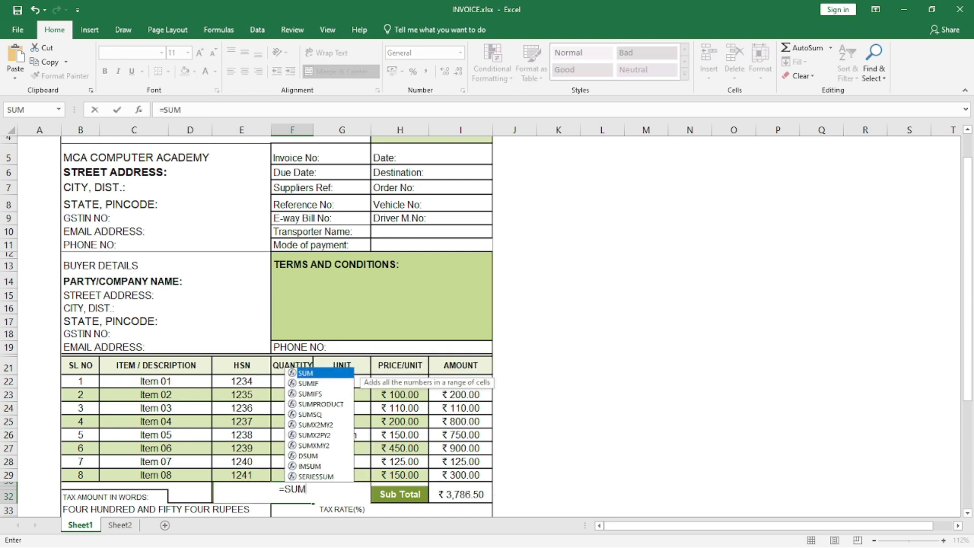
type("(")
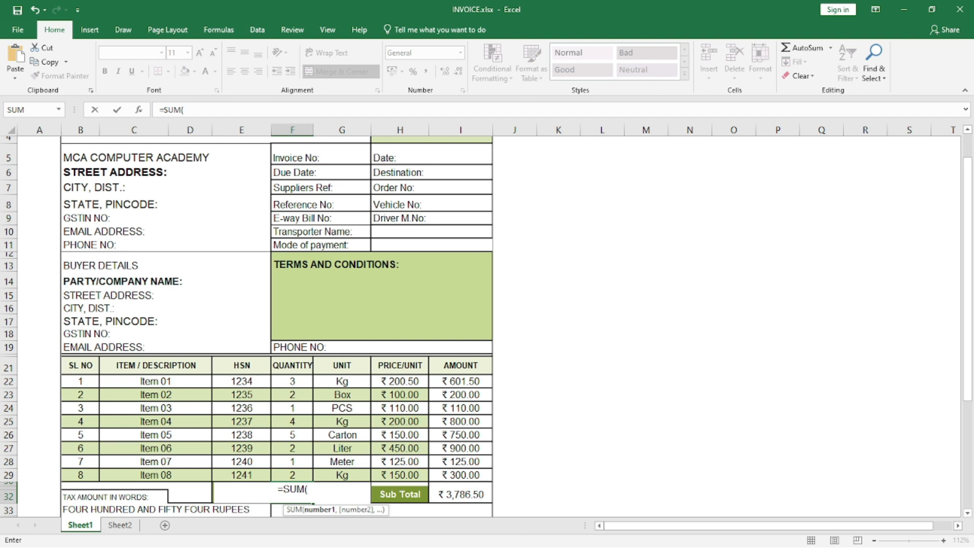
left_click(292, 381)
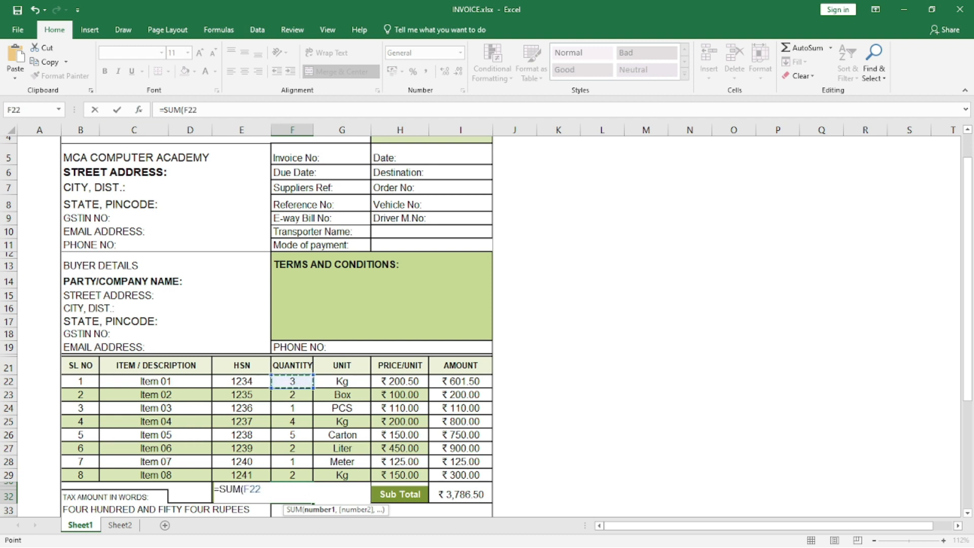
left_click(198, 110)
type(":")
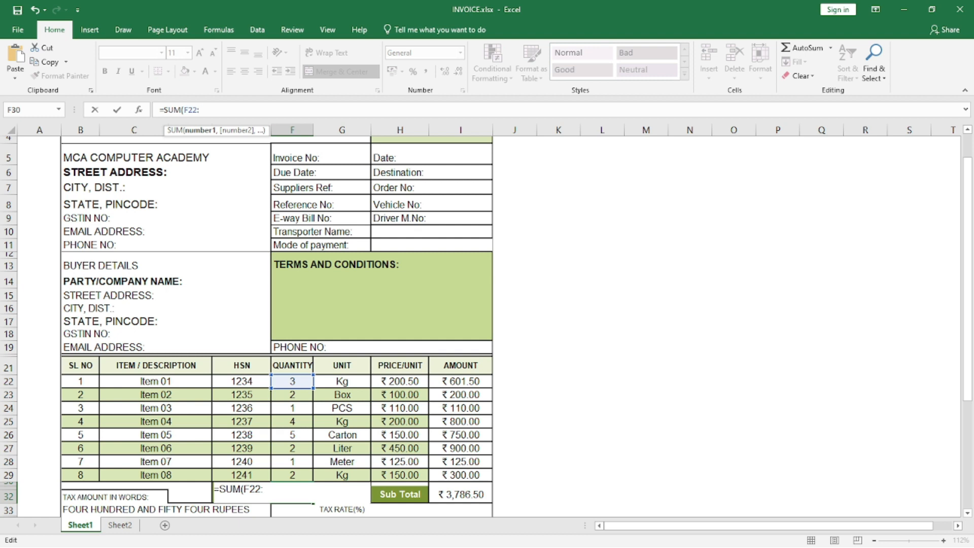
left_click(292, 476)
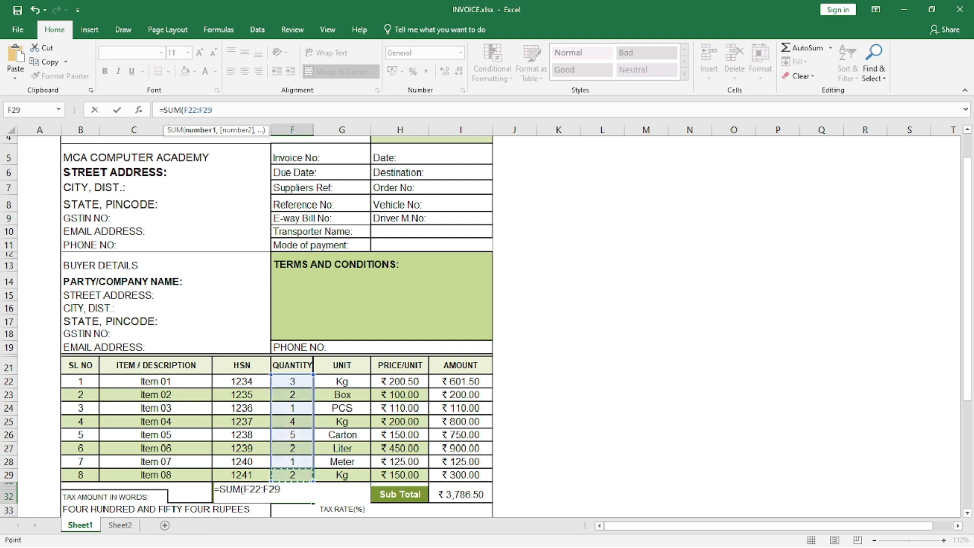
type(")")
key("Return")
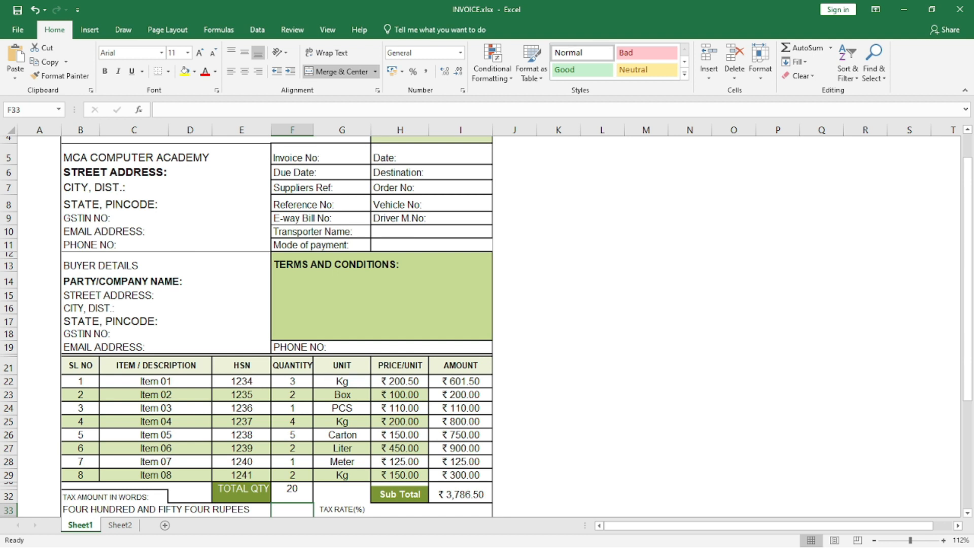
Re-enter the Sub Total formula in cell I31 as =SUM(I22:I29), covering all eight item amounts.
left_click(461, 495)
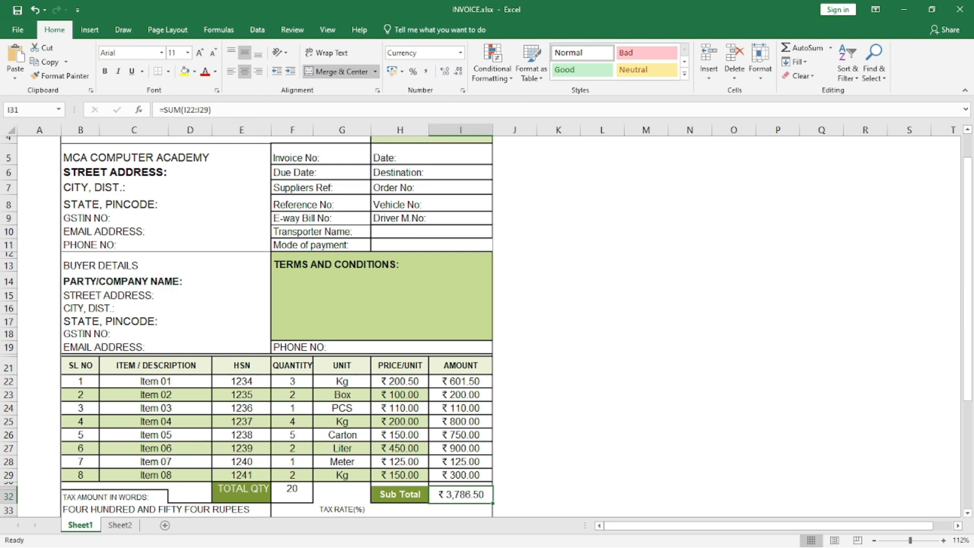
type("=S")
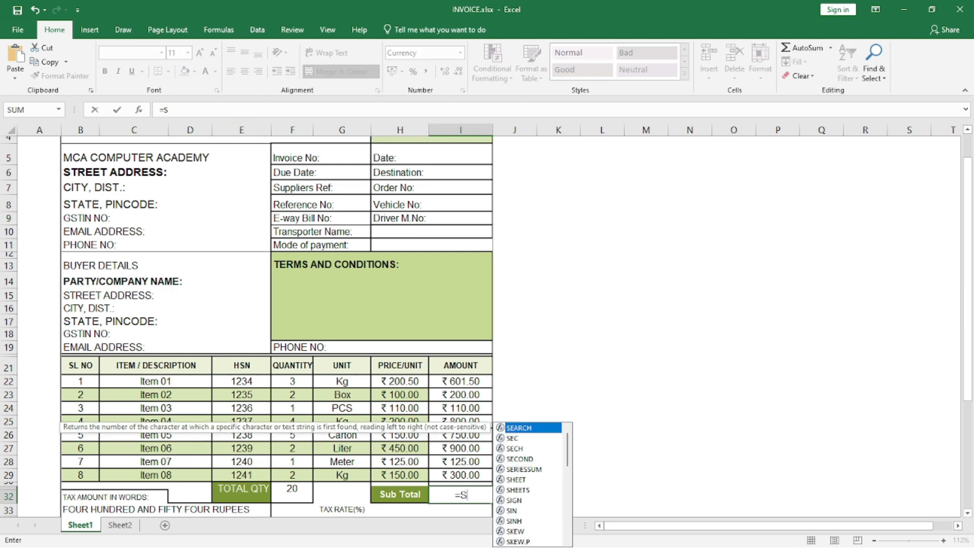
type("UM(")
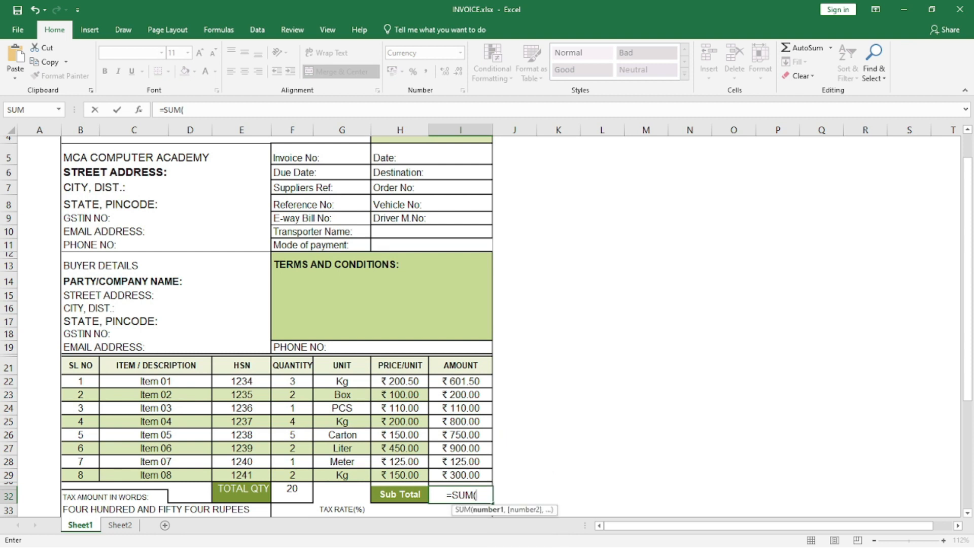
left_click_drag(459, 381, 459, 475)
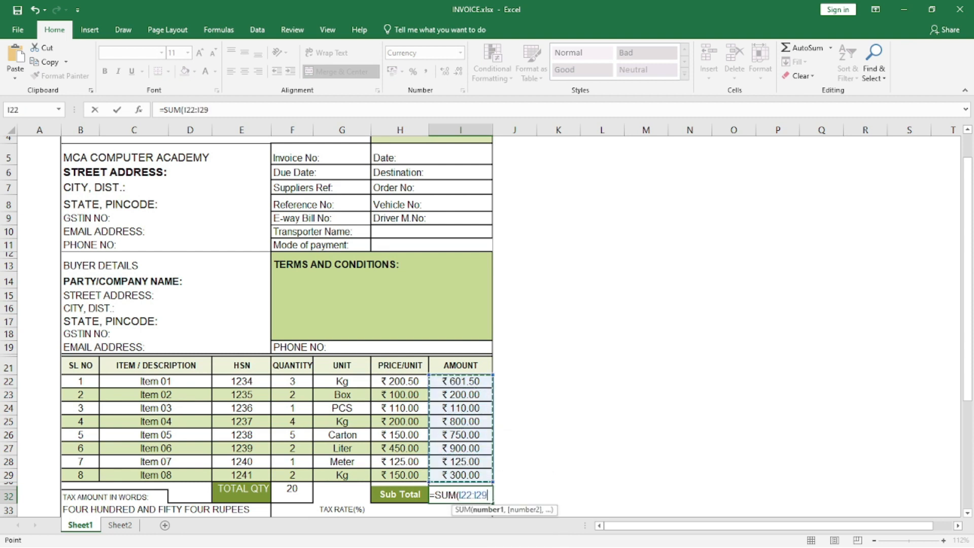
type(")")
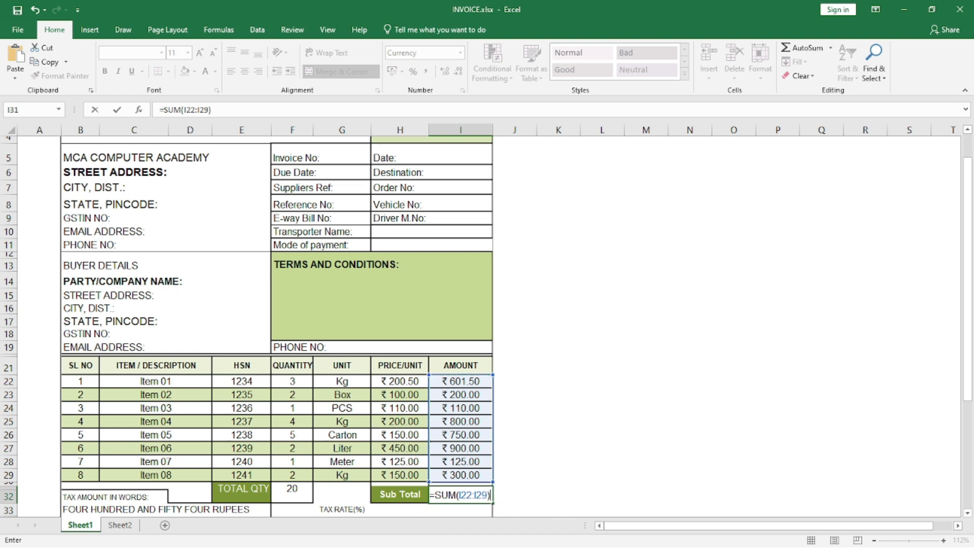
key("Return")
Try tax rates of 12 and then 18 in the TAX RATE(%) cell G34.
scroll(487, 324, "down", 2)
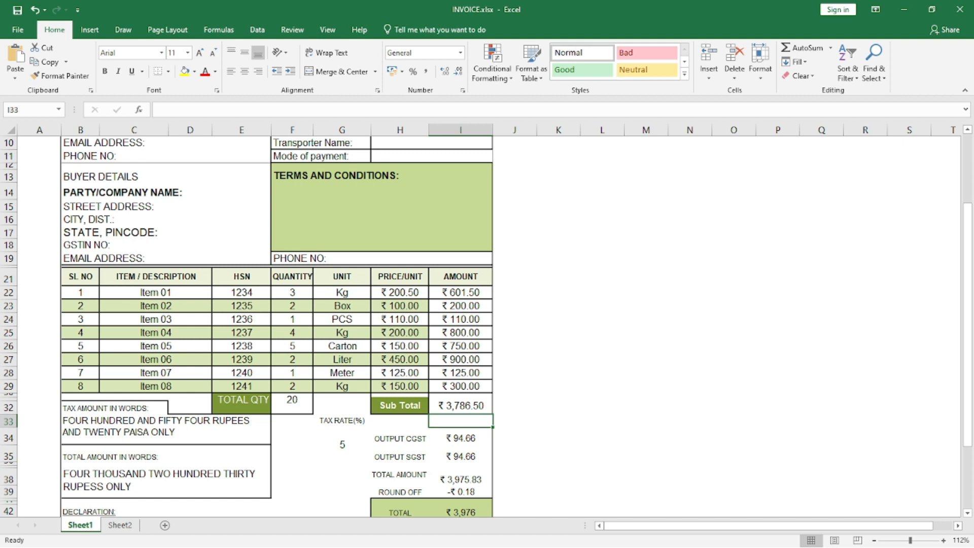
scroll(487, 324, "down", 1)
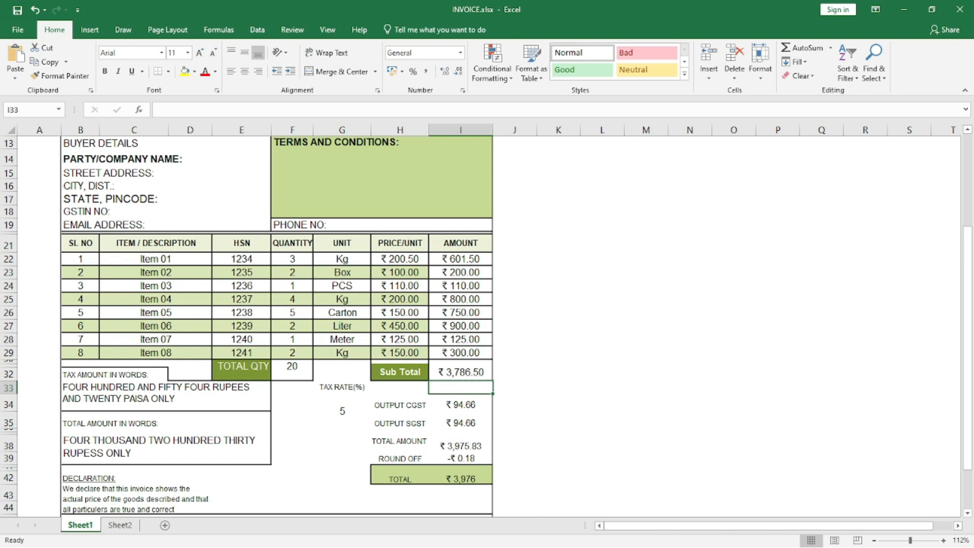
left_click(342, 411)
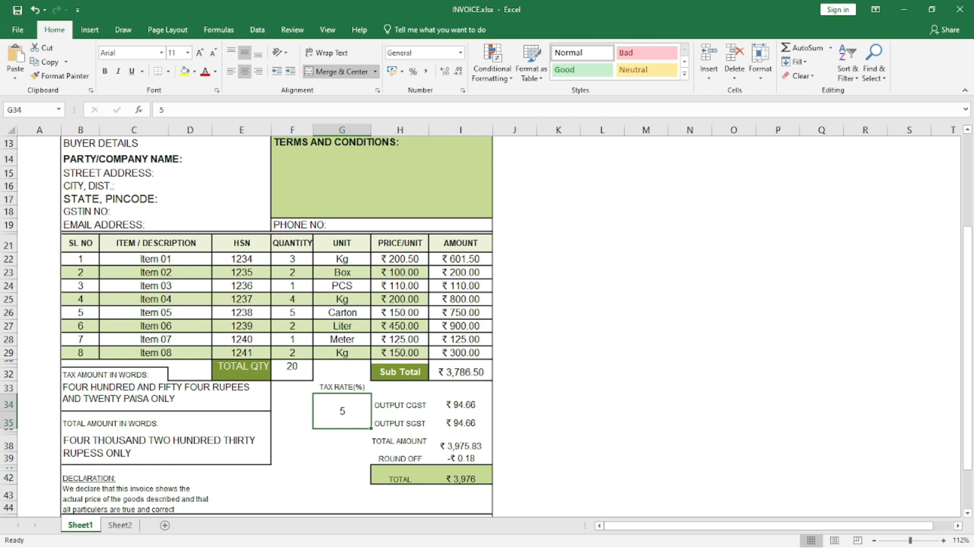
type("12")
key("Return")
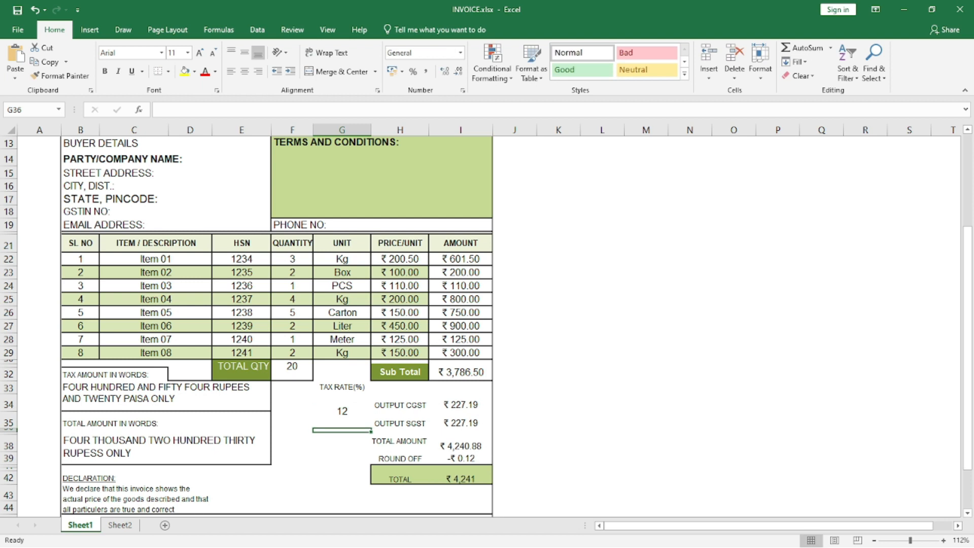
key("Up")
type("18")
key("Return")
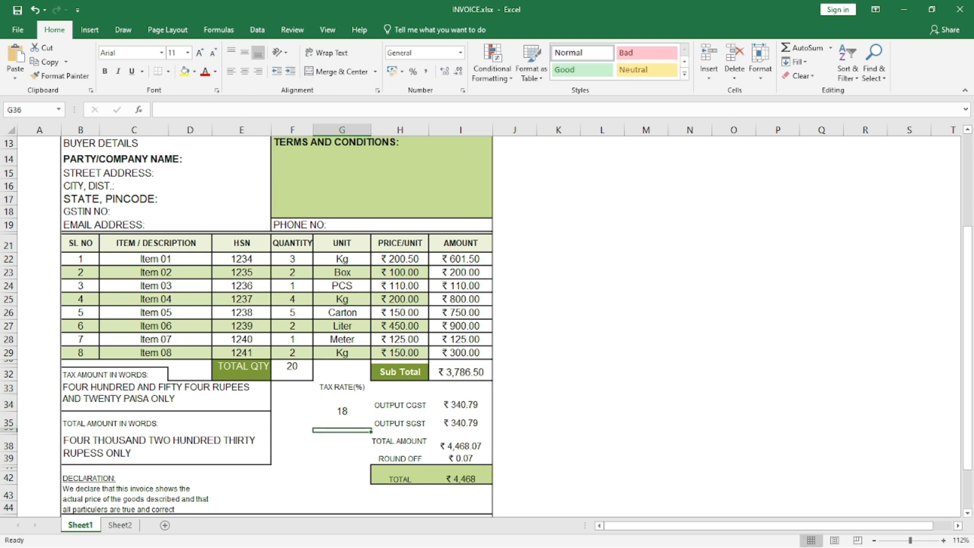
Set the tax rate in cell G34 to 28.
key("Up")
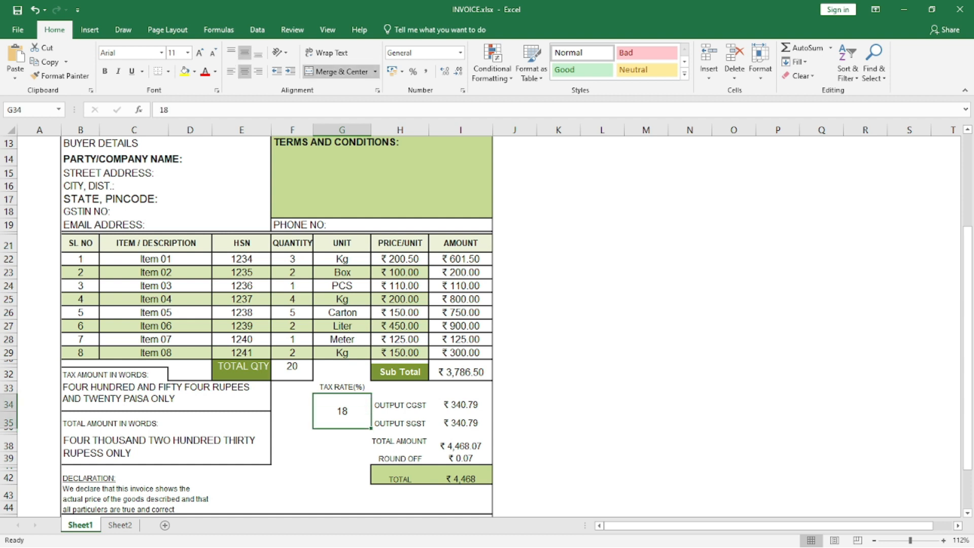
type("28")
key("Return")
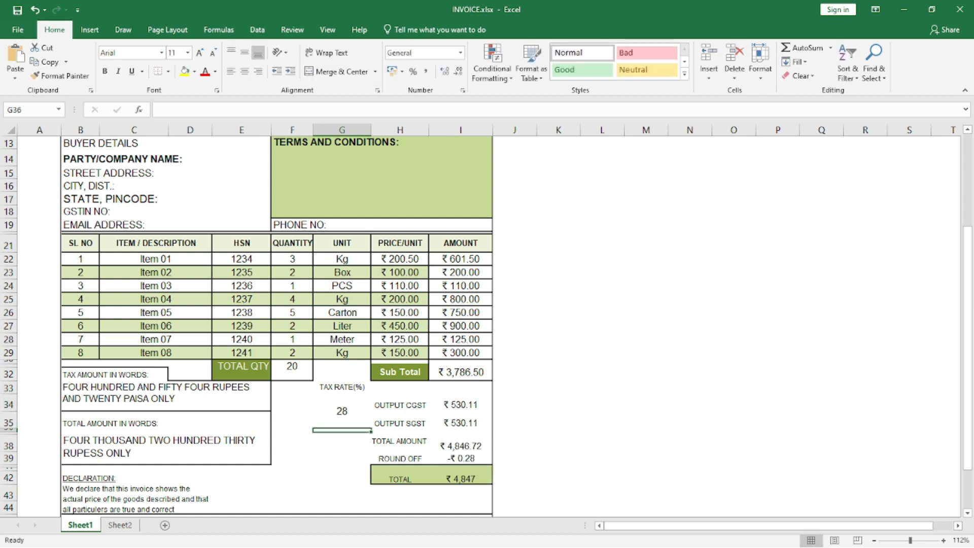
Examine the OUTPUT CGST and OUTPUT SGST rows and the formula behind the CGST amount.
key("Up")
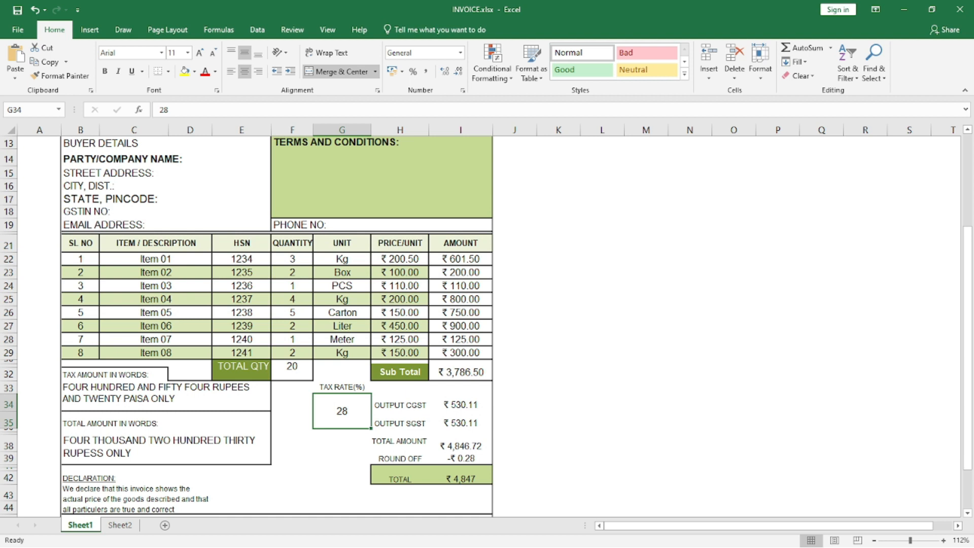
key("Right")
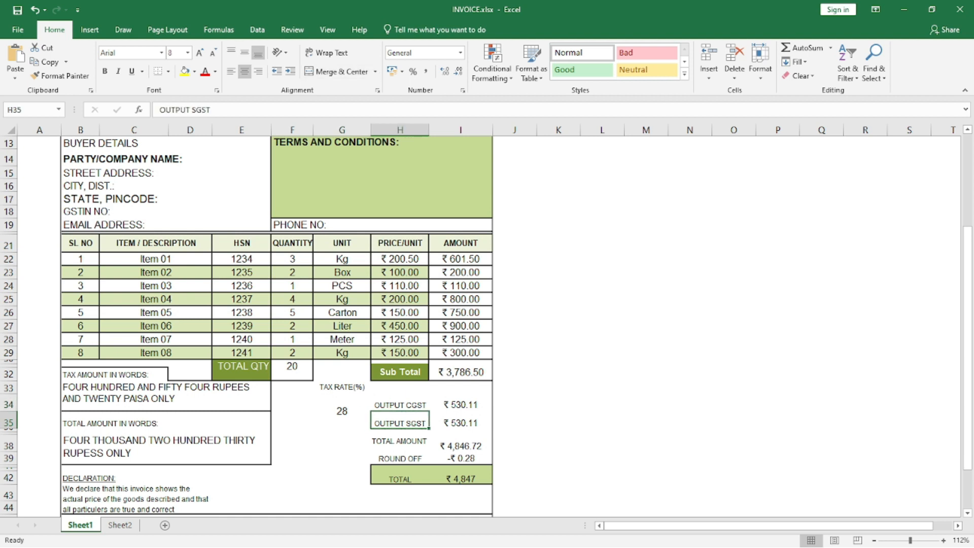
key("Up")
key("Right")
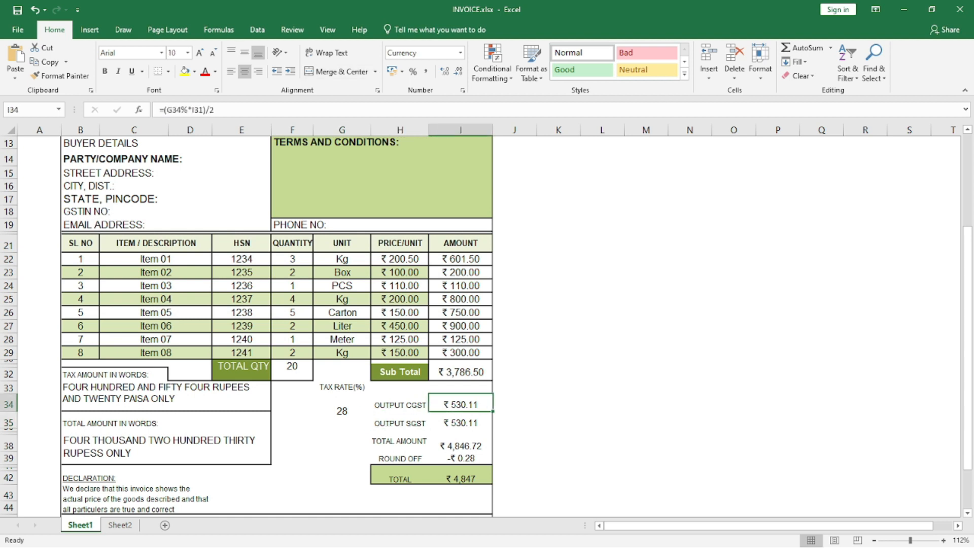
key("Left")
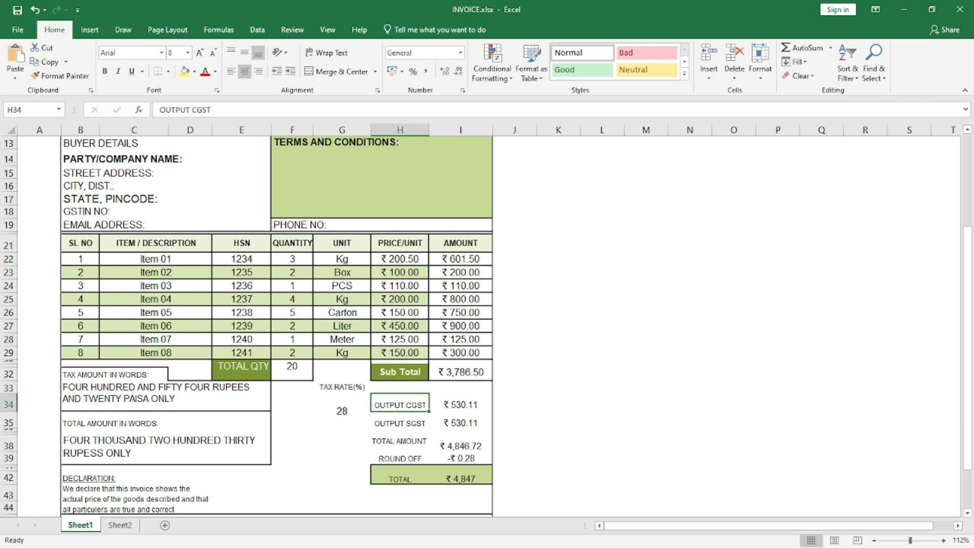
key("Down")
key("Up")
key("Up")
key("Down")
key("Down")
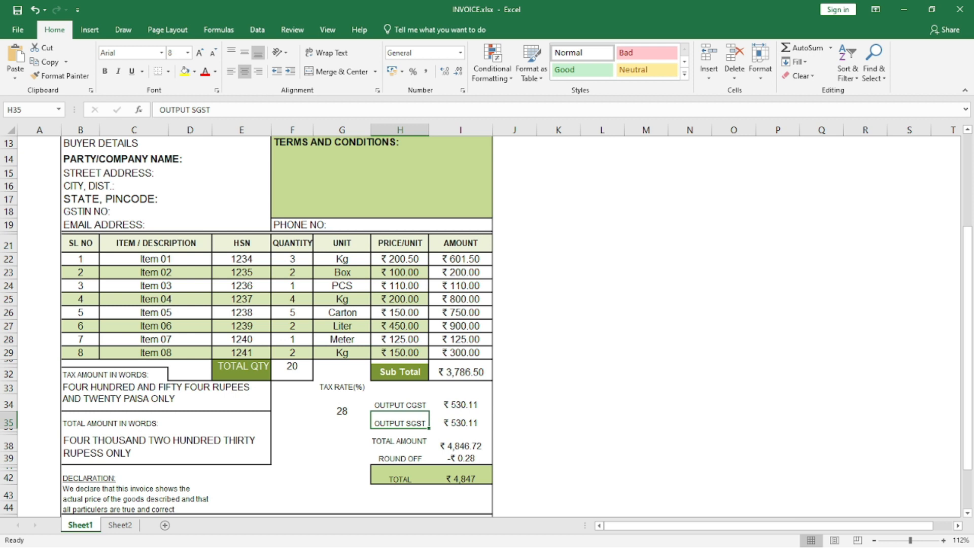
Try to replace the OUTPUT CGST formula in cell I34 with the subtotal multiplied by the tax rate, =I31*G34).
key("Right")
key("Up")
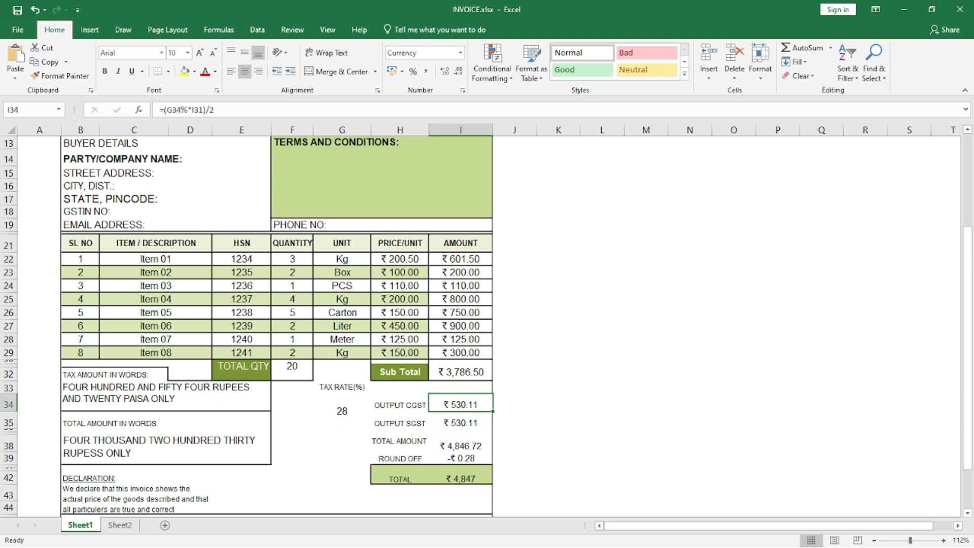
type("=")
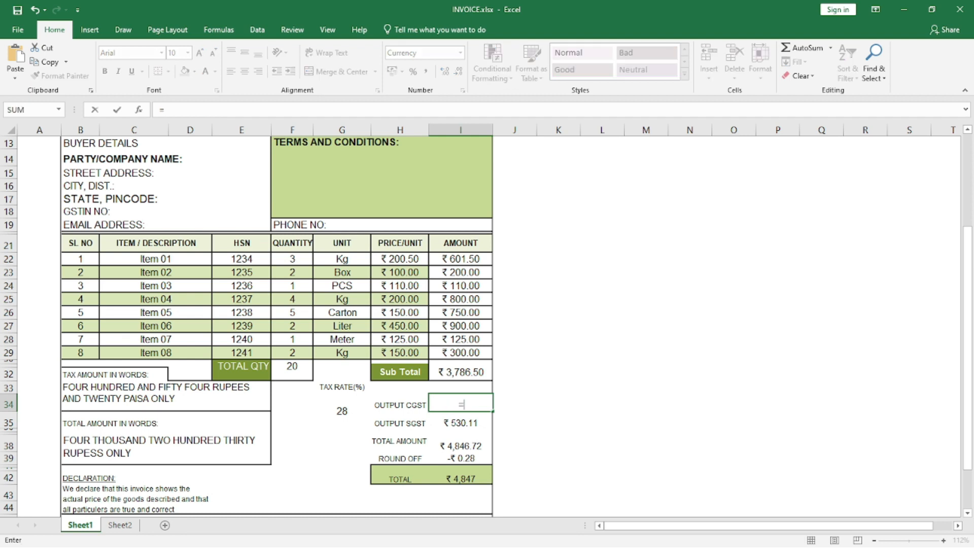
key("Up")
key("Up")
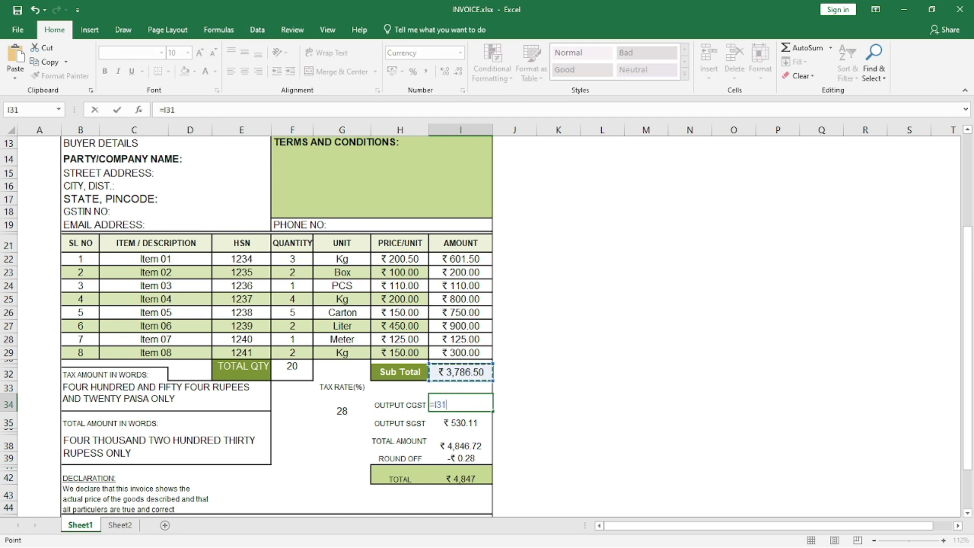
type("*")
key("Left")
key("Left")
key("Down")
key("Down")
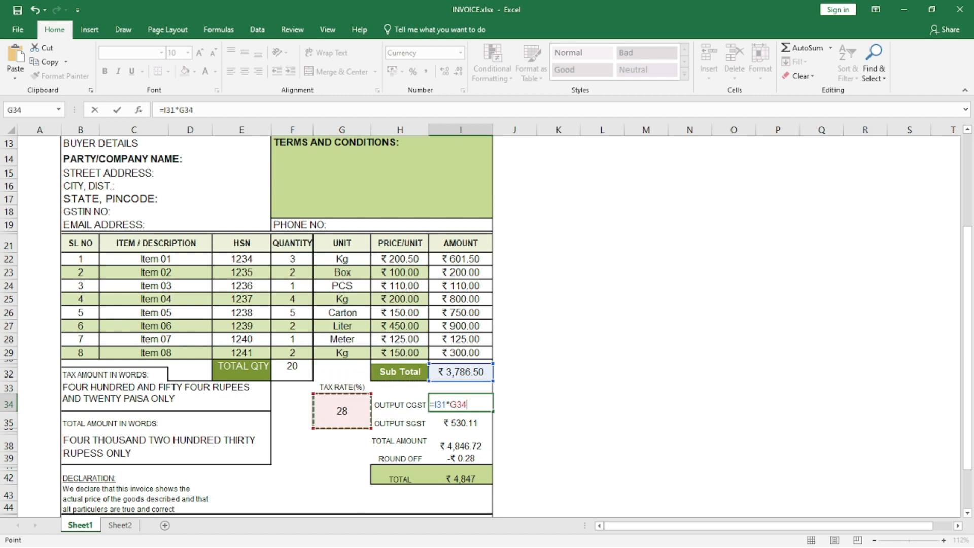
type(")")
key("Return")
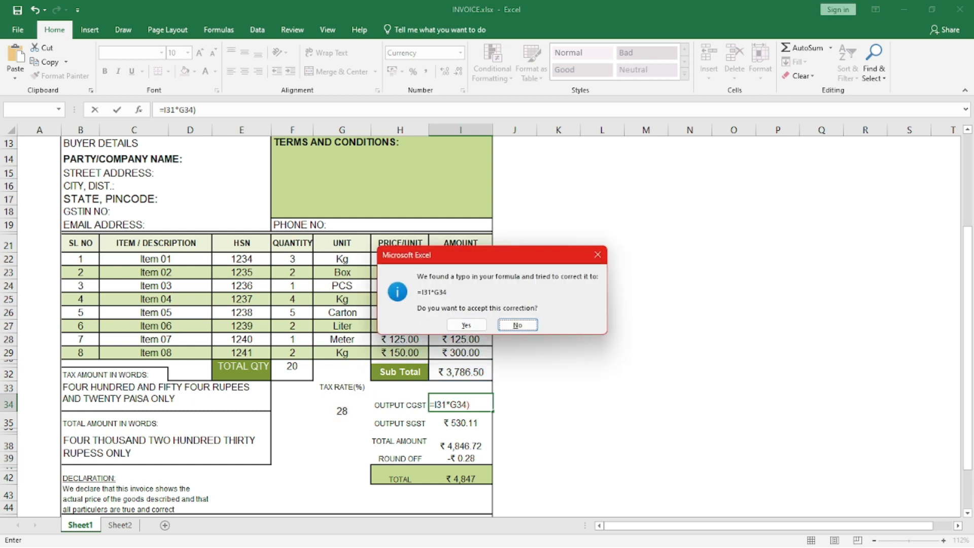
key("Return")
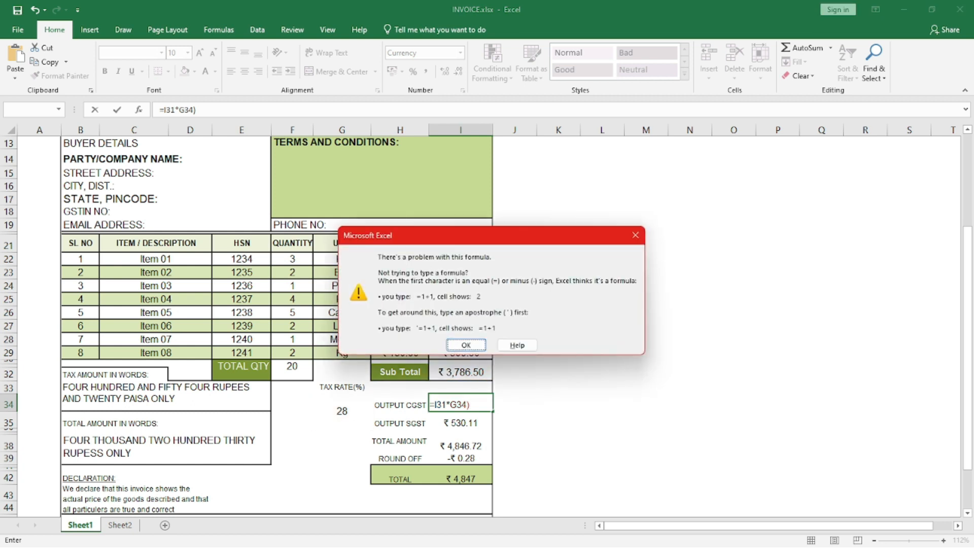
key("Return")
key("Escape")
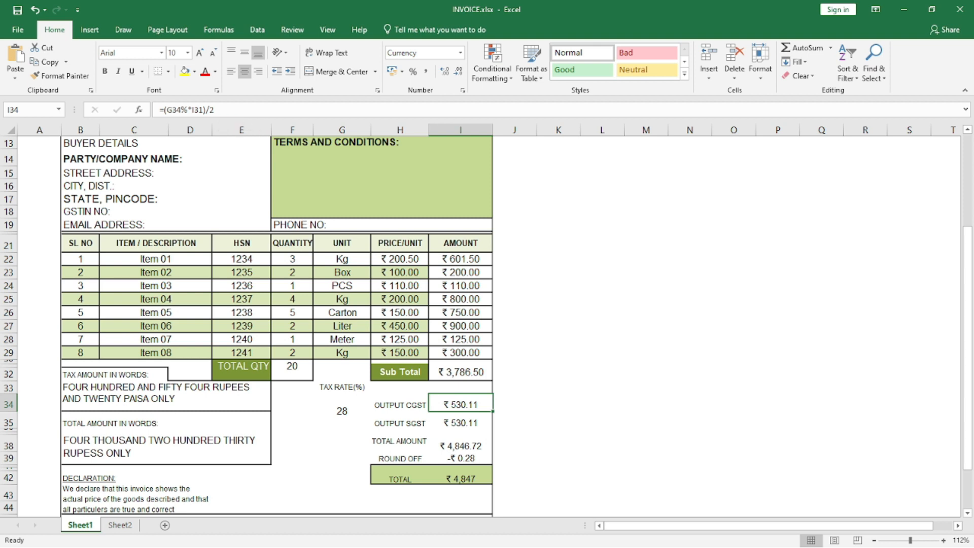
Review the formulas behind TOTAL AMOUNT and the rounded TOTAL, and the closing section of the invoice.
key("Down")
key("Down")
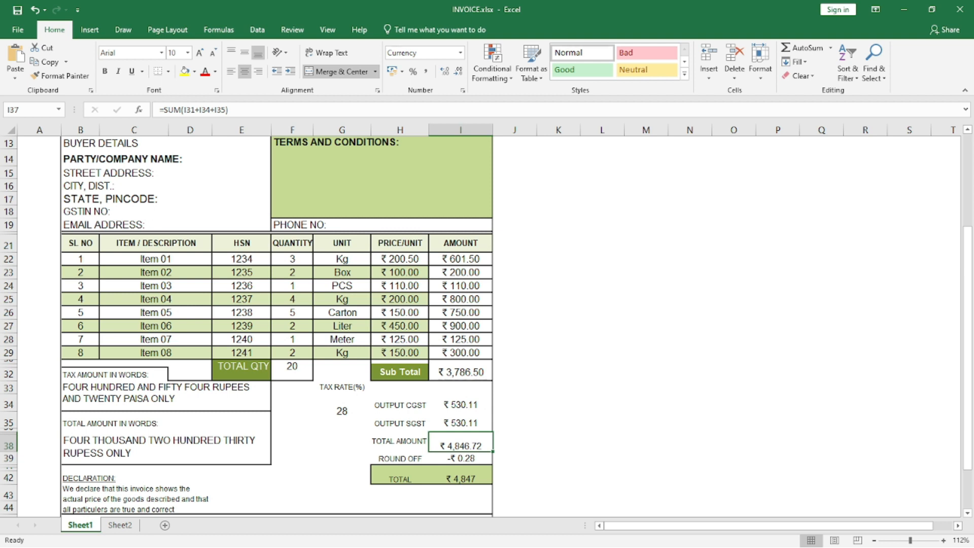
left_click(558, 443)
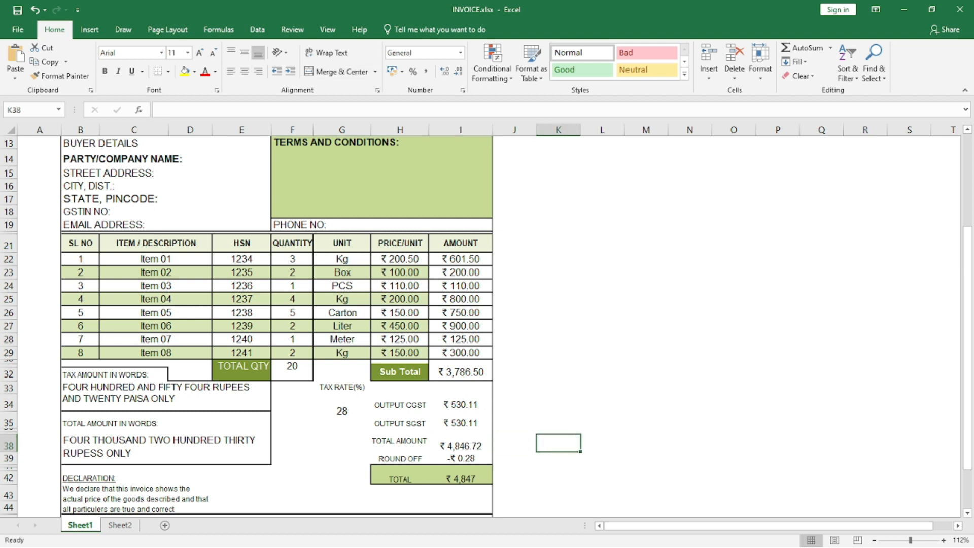
left_click(460, 442)
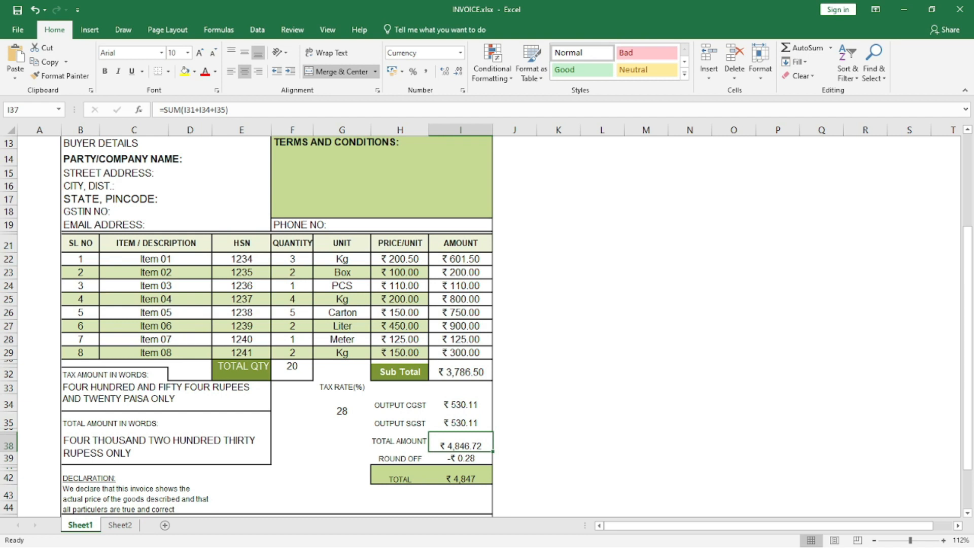
left_click(461, 475)
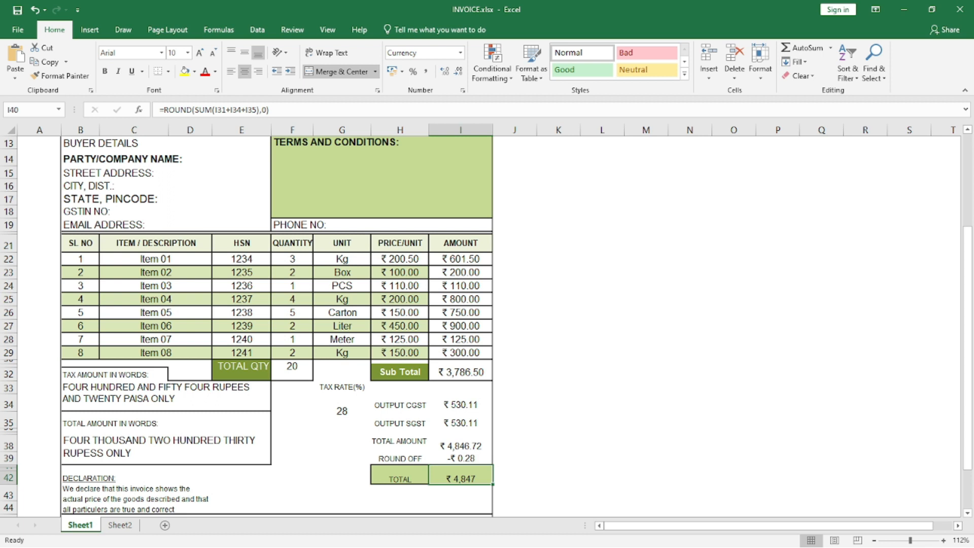
scroll(277, 326, "up", 3)
scroll(277, 326, "down", 3)
scroll(277, 327, "up", 4)
scroll(277, 326, "down", 6)
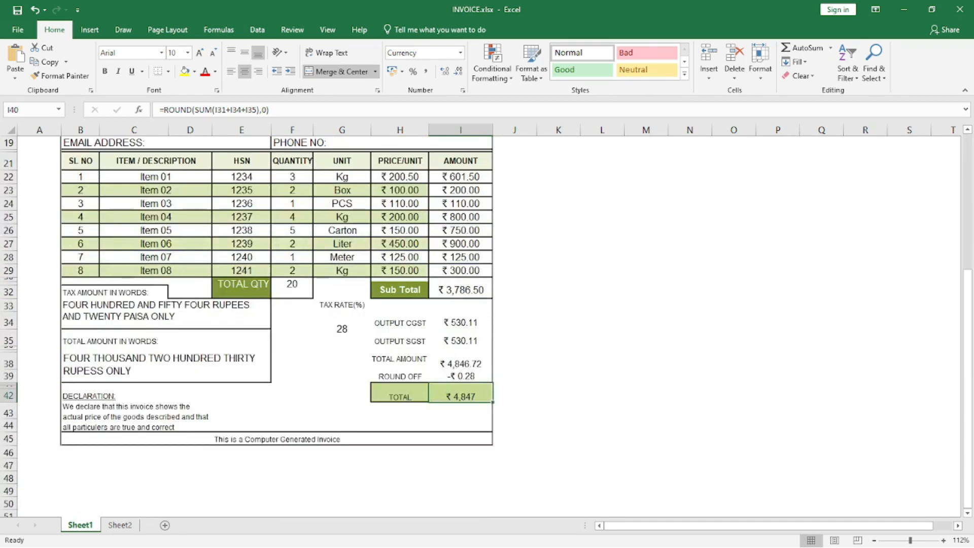
left_click(559, 387)
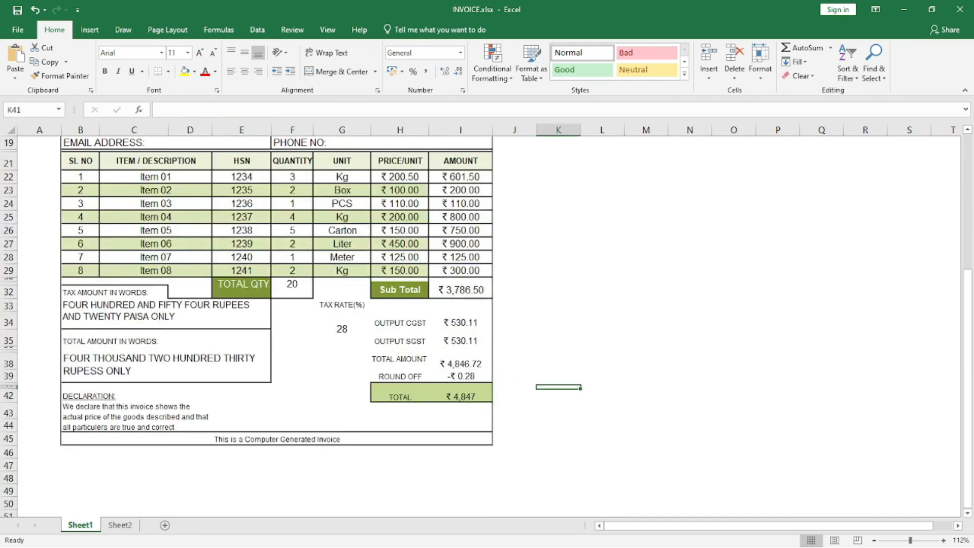